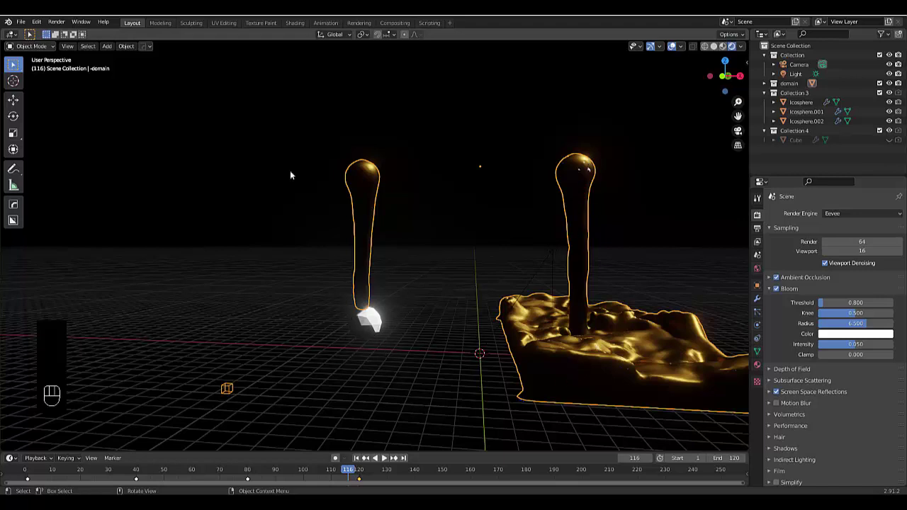
Play back the rendered gold liquid animation with Render > View Animation.
{"action": "left_click", "coordinate": [56, 22]}
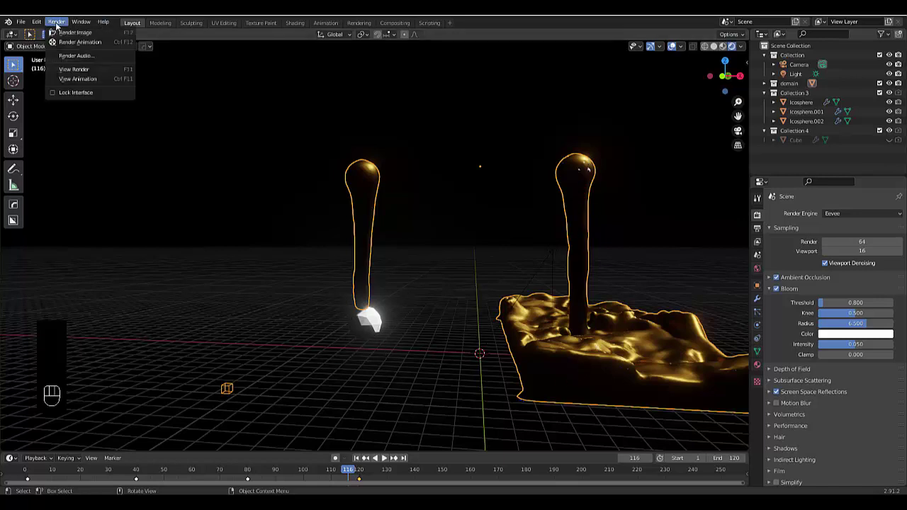
{"action": "left_click", "coordinate": [78, 79]}
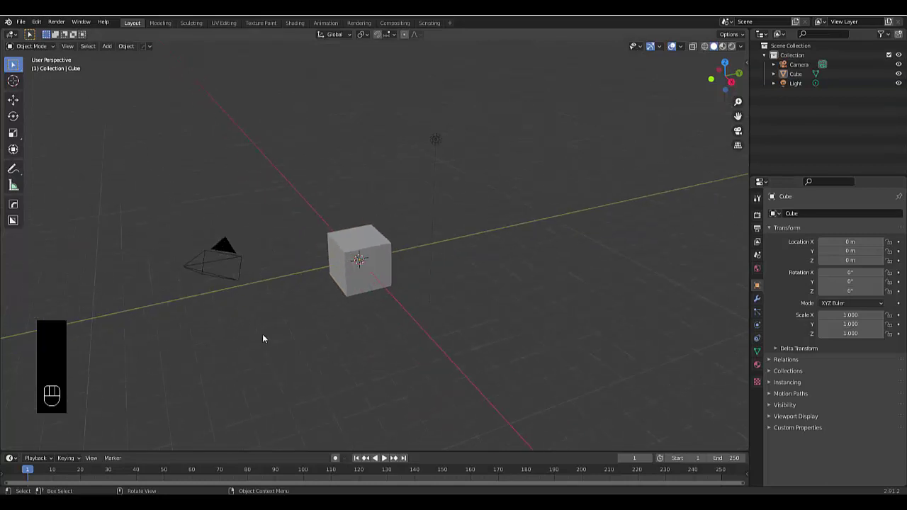
In front view, scale the cube to 10.45 and lift it along Z to 10.599 m onto the ground line.
{"action": "key", "text": "KP_1"}
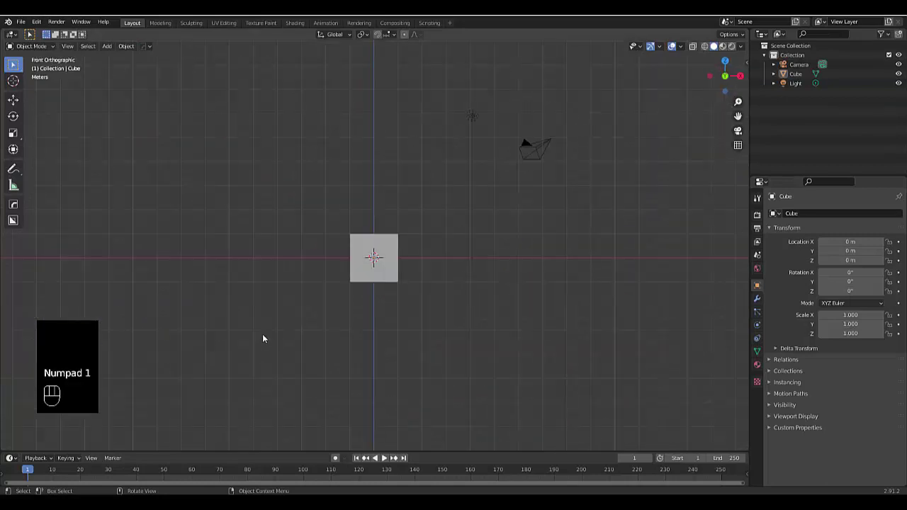
{"action": "left_click", "coordinate": [352, 263]}
{"action": "scroll", "coordinate": [295, 315], "scroll_direction": "down", "scroll_amount": 5}
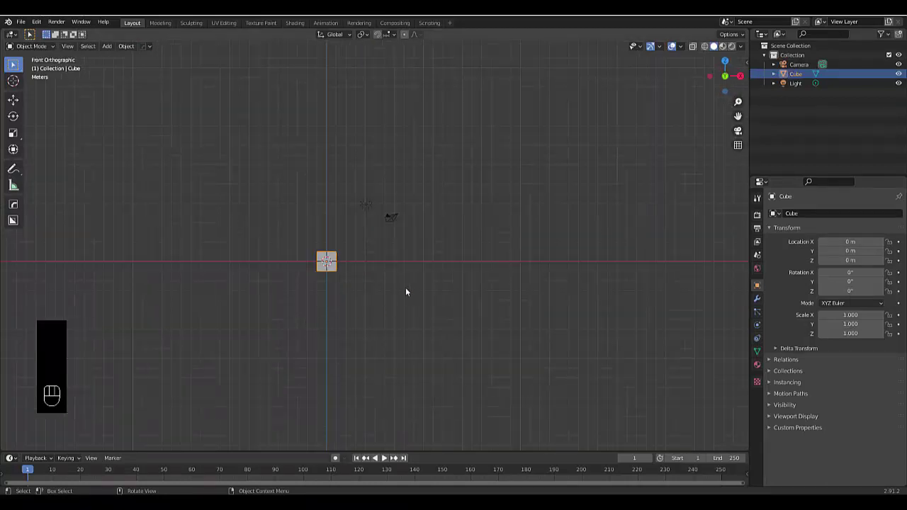
{"action": "key", "text": "s"}
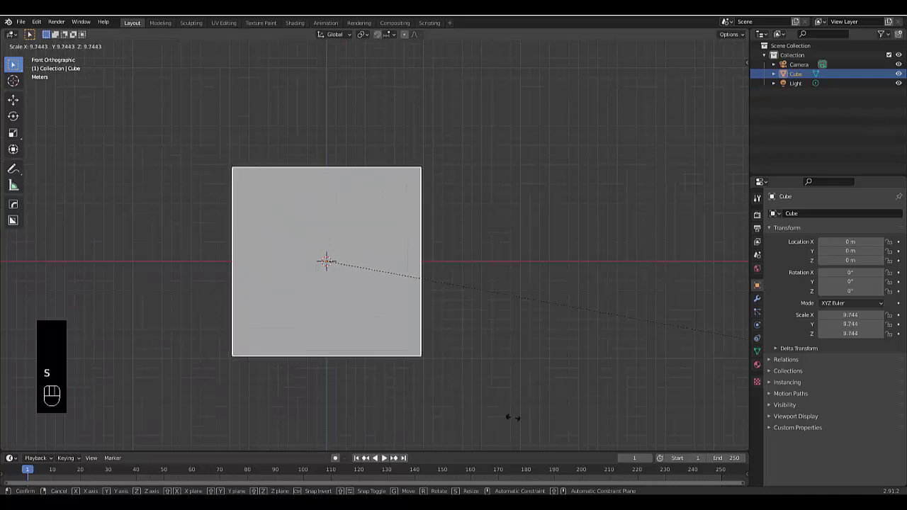
{"action": "left_click", "coordinate": [323, 295]}
{"action": "scroll", "coordinate": [267, 273], "scroll_direction": "up", "scroll_amount": 2}
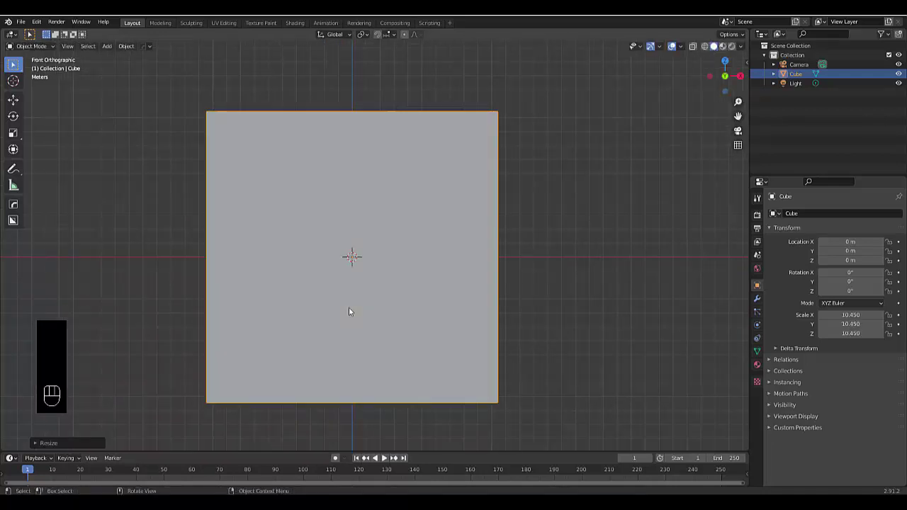
{"action": "key", "text": "g"}
{"action": "key", "text": "z"}
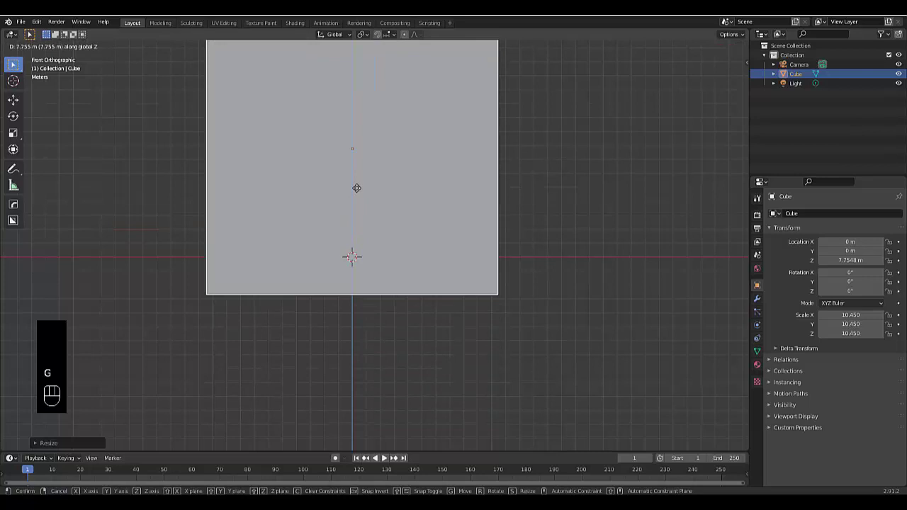
{"action": "left_click", "coordinate": [347, 161]}
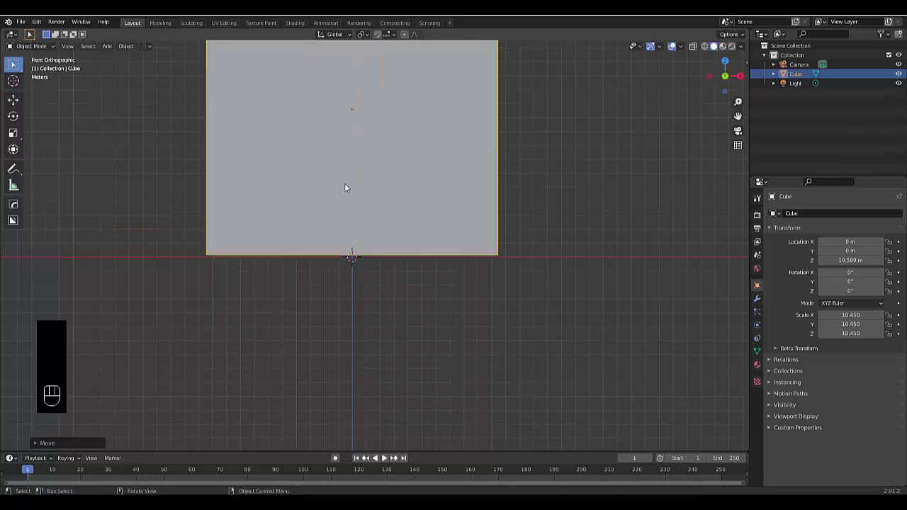
{"action": "scroll", "coordinate": [340, 184], "scroll_direction": "down", "scroll_amount": 3}
{"action": "scroll", "coordinate": [339, 184], "scroll_direction": "up", "scroll_amount": 1}
Switch the viewport to wireframe and make the cube a Liquid fluid domain.
{"action": "left_click", "coordinate": [704, 46]}
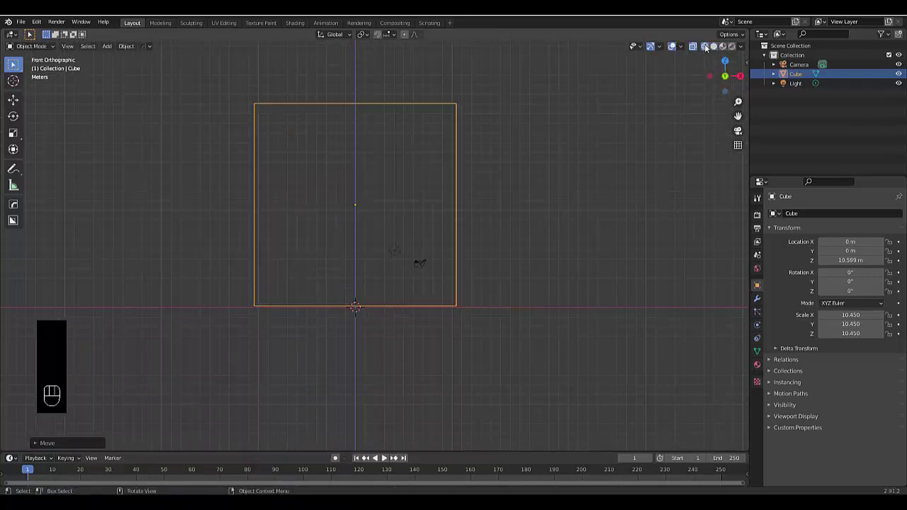
{"action": "scroll", "coordinate": [337, 311], "scroll_direction": "down", "scroll_amount": 2}
{"action": "scroll", "coordinate": [281, 277], "scroll_direction": "up", "scroll_amount": 1}
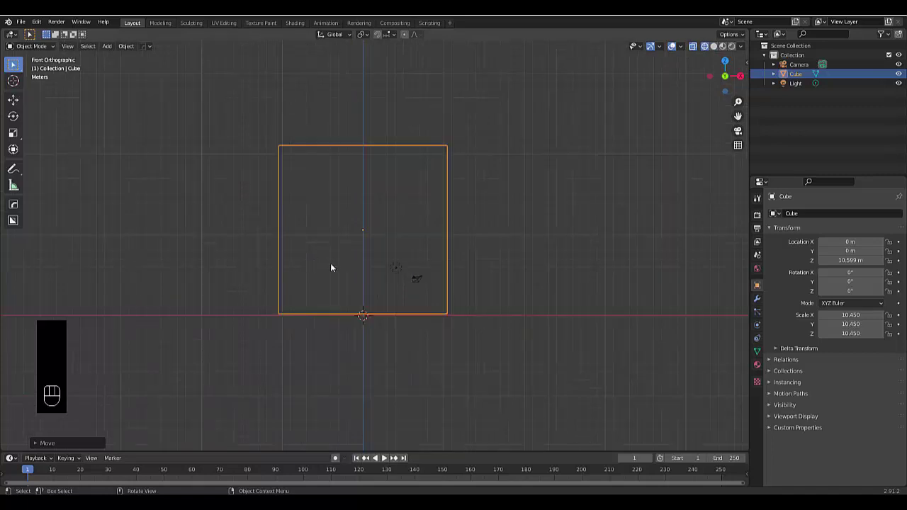
{"action": "left_click", "coordinate": [756, 325]}
{"action": "left_click", "coordinate": [851, 235]}
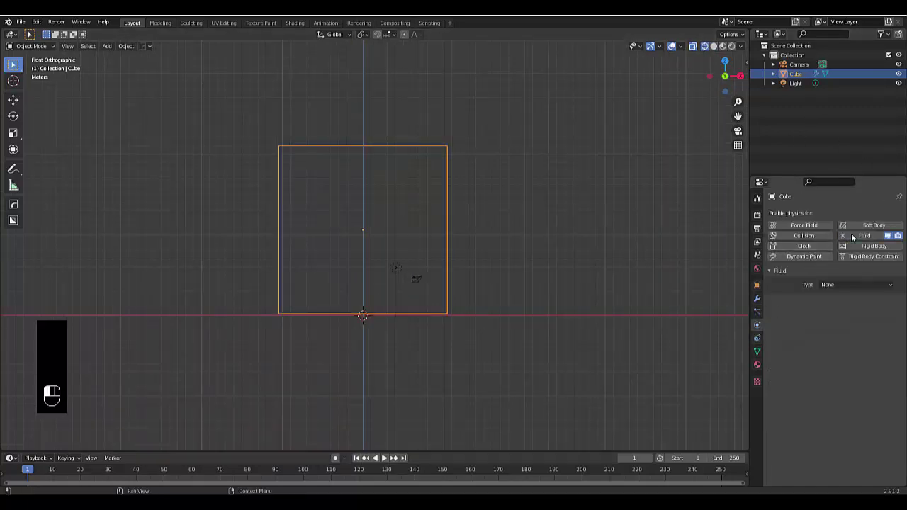
{"action": "left_click", "coordinate": [839, 286]}
{"action": "left_click", "coordinate": [838, 306]}
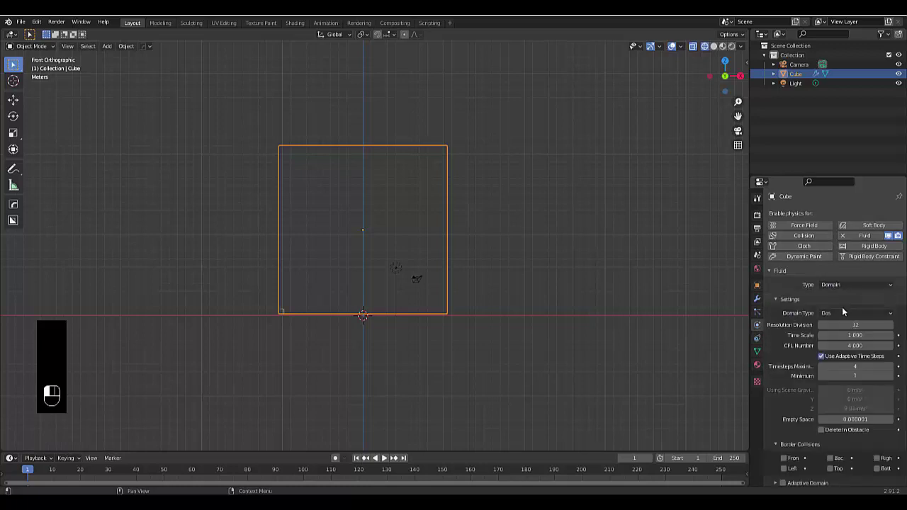
{"action": "left_click", "coordinate": [843, 312]}
{"action": "left_click", "coordinate": [838, 335]}
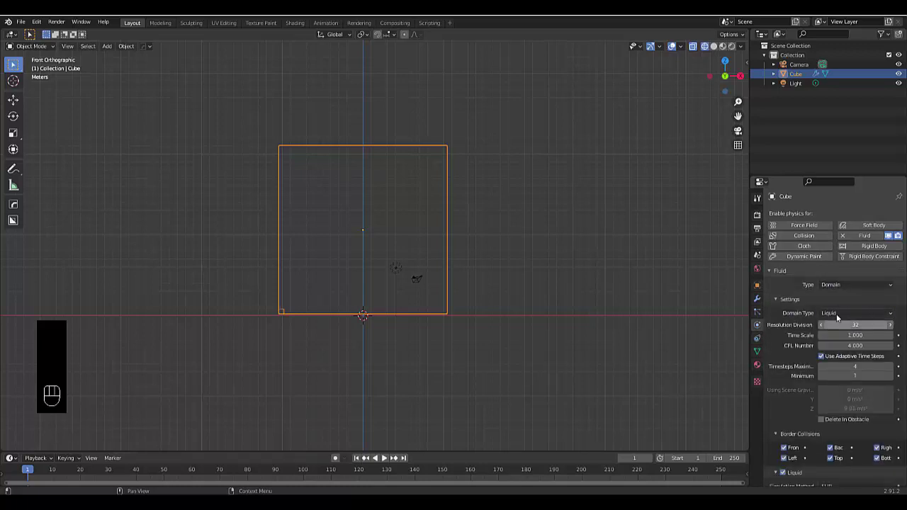
Create a new collection in the Outliner named 'domain'.
{"action": "right_click", "coordinate": [785, 127]}
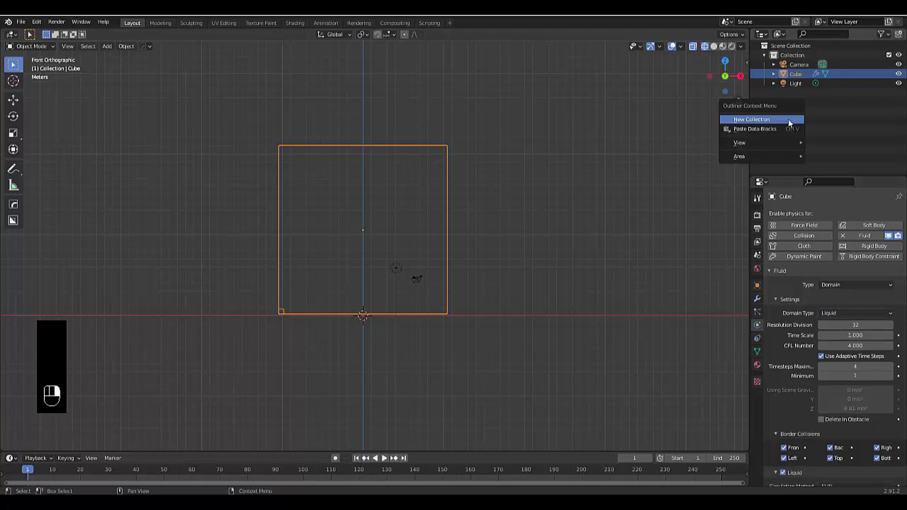
{"action": "left_click", "coordinate": [789, 123]}
{"action": "double_click", "coordinate": [794, 92]}
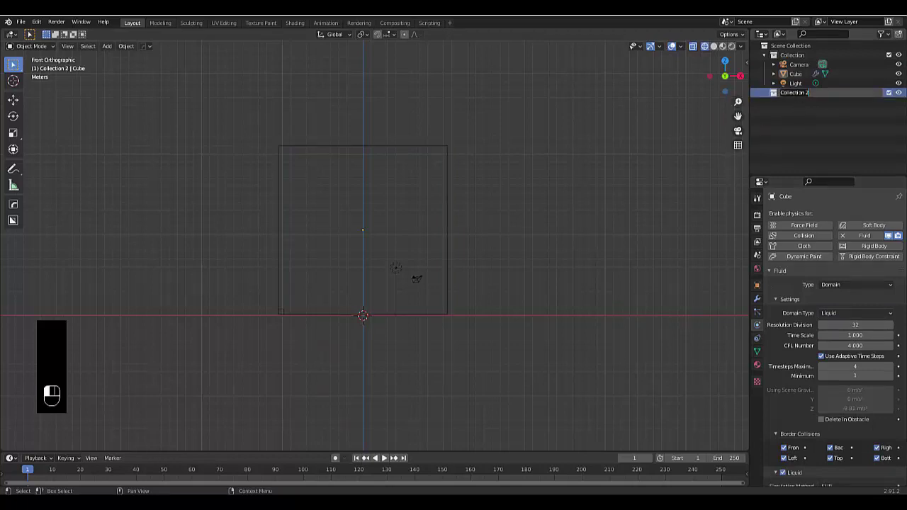
{"action": "type", "text": "domain"}
{"action": "key", "text": "Return"}
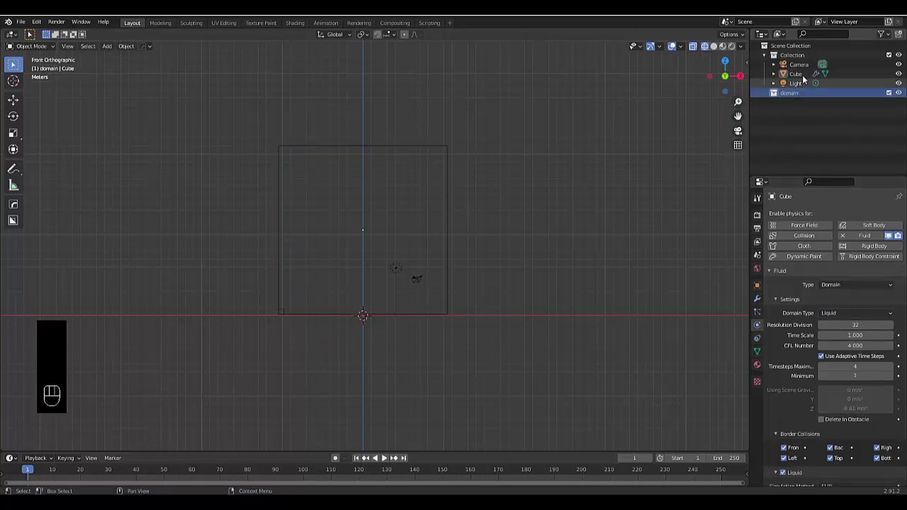
Move the cube into the domain collection and rename it '-domain'.
{"action": "left_click_drag", "start_coordinate": [796, 74], "coordinate": [799, 93]}
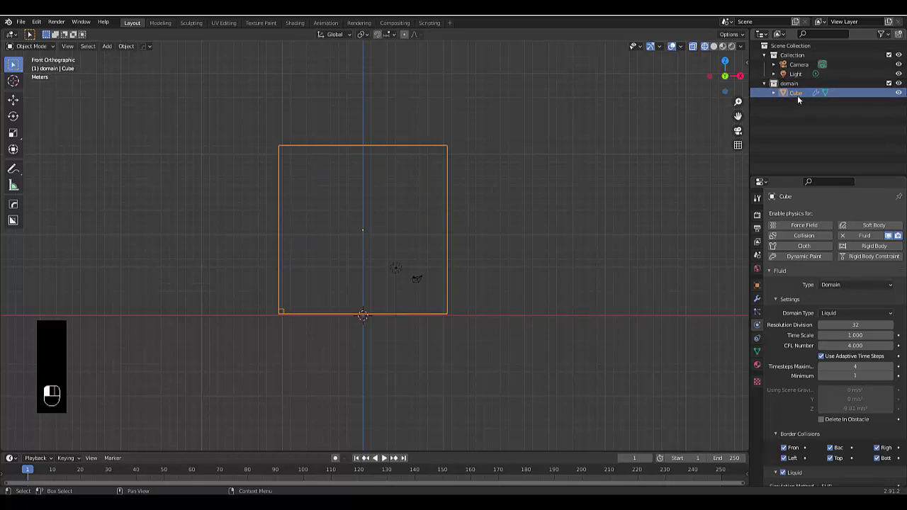
{"action": "double_click", "coordinate": [797, 94]}
{"action": "key", "text": "BackSpace"}
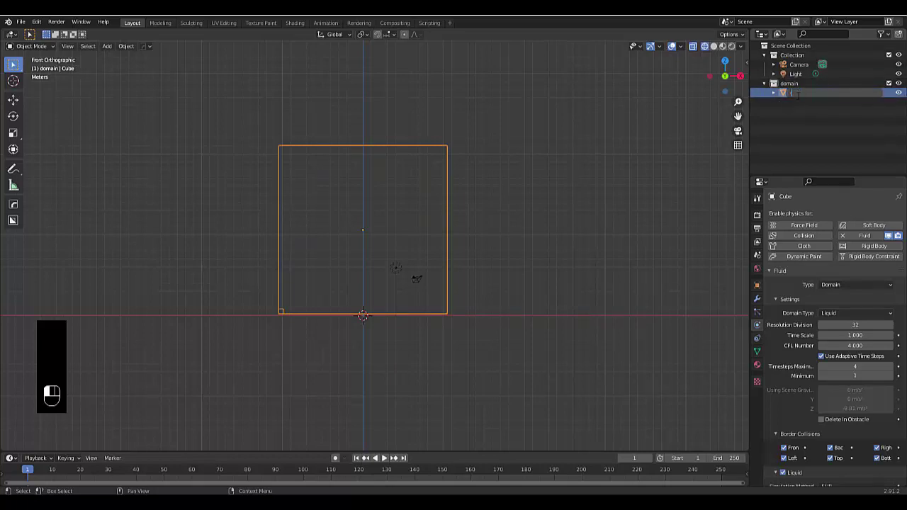
{"action": "key", "text": "Return"}
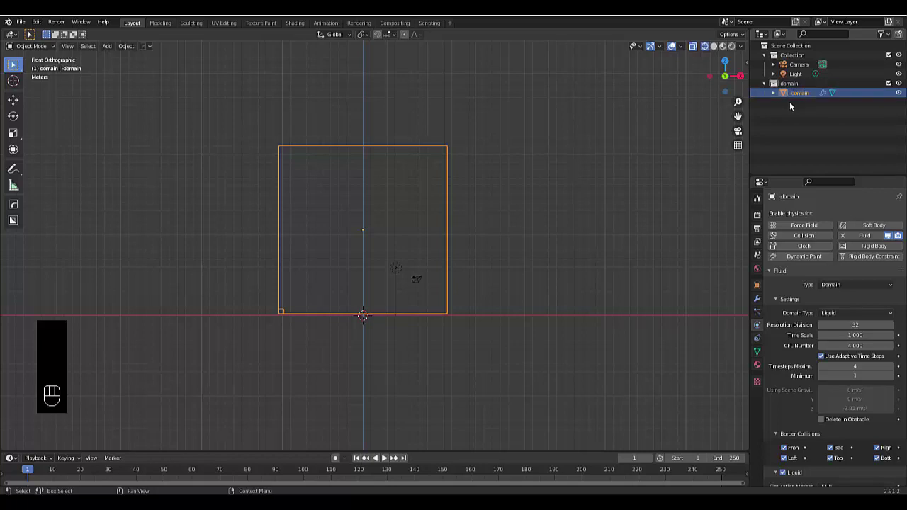
{"action": "left_click", "coordinate": [536, 244]}
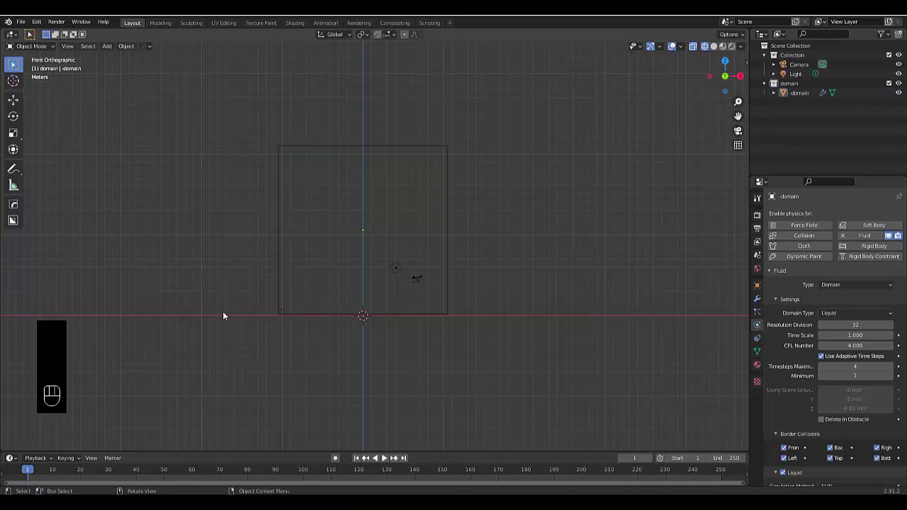
Add an icosphere and place it in the upper left of the domain box.
{"action": "key", "text": "shift+a"}
{"action": "mouse_move", "coordinate": [208, 305]}
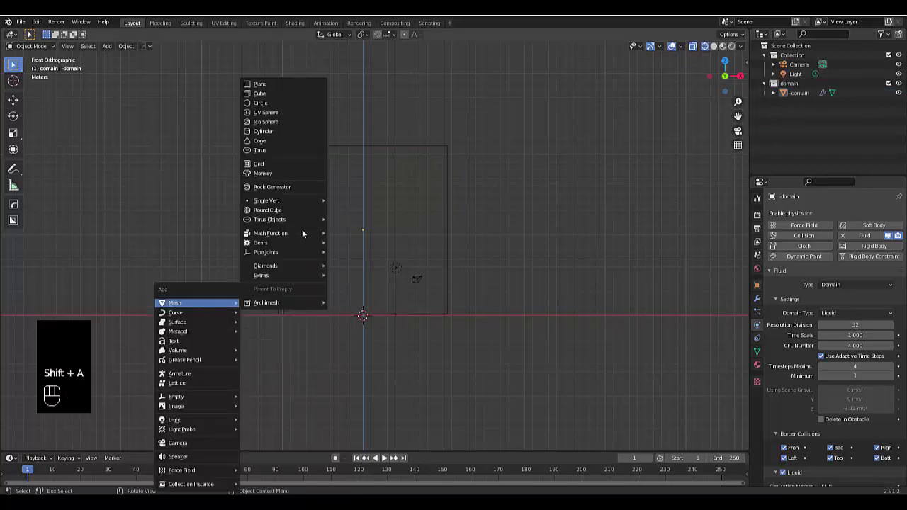
{"action": "left_click", "coordinate": [277, 123]}
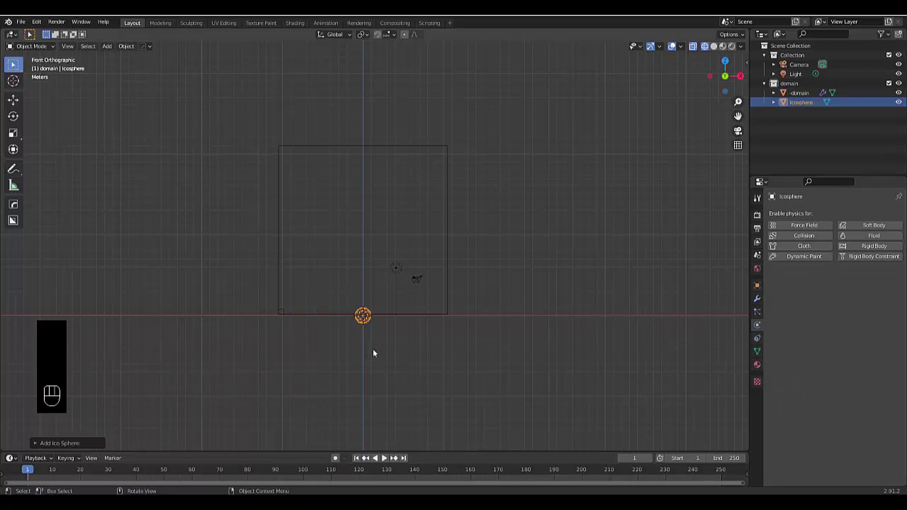
{"action": "key", "text": "g"}
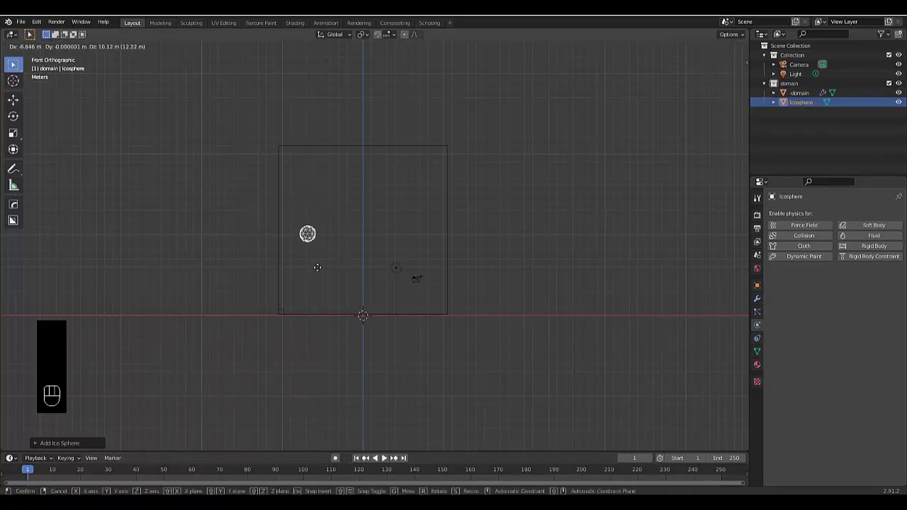
{"action": "left_click", "coordinate": [317, 267]}
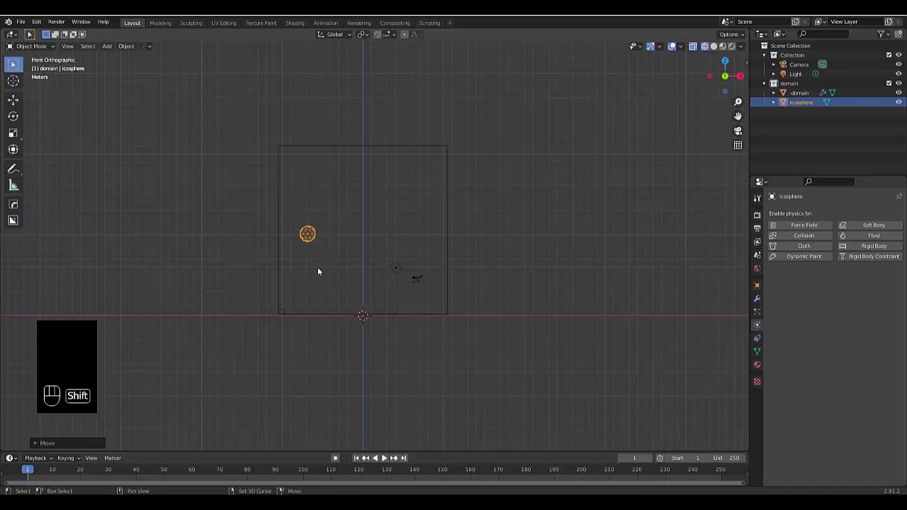
Make the icosphere a Flow object with Liquid flow type and Inflow behavior.
{"action": "left_click", "coordinate": [873, 236]}
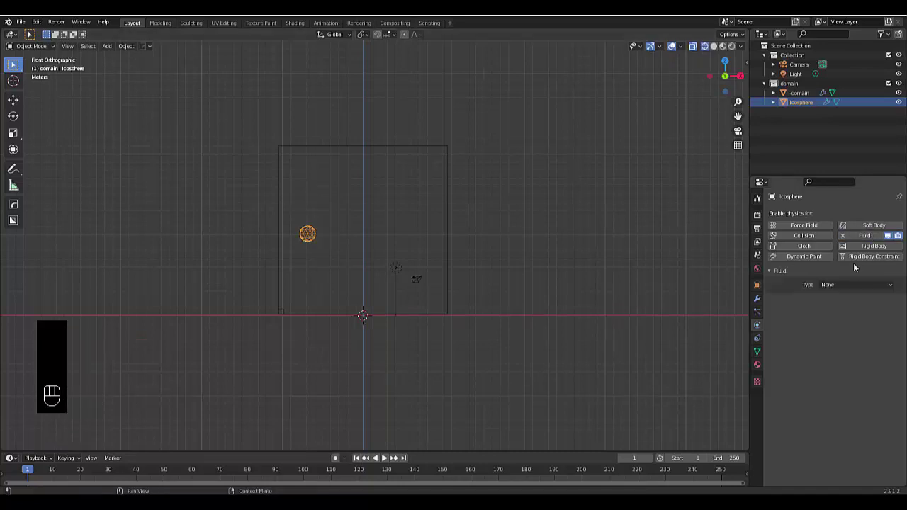
{"action": "left_click", "coordinate": [853, 284]}
{"action": "left_click", "coordinate": [851, 317]}
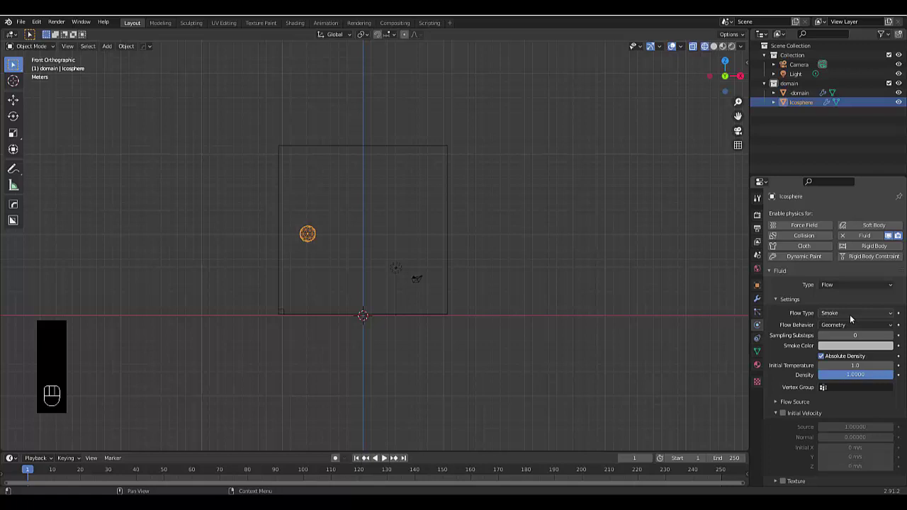
{"action": "left_click", "coordinate": [850, 312]}
{"action": "left_click", "coordinate": [836, 355]}
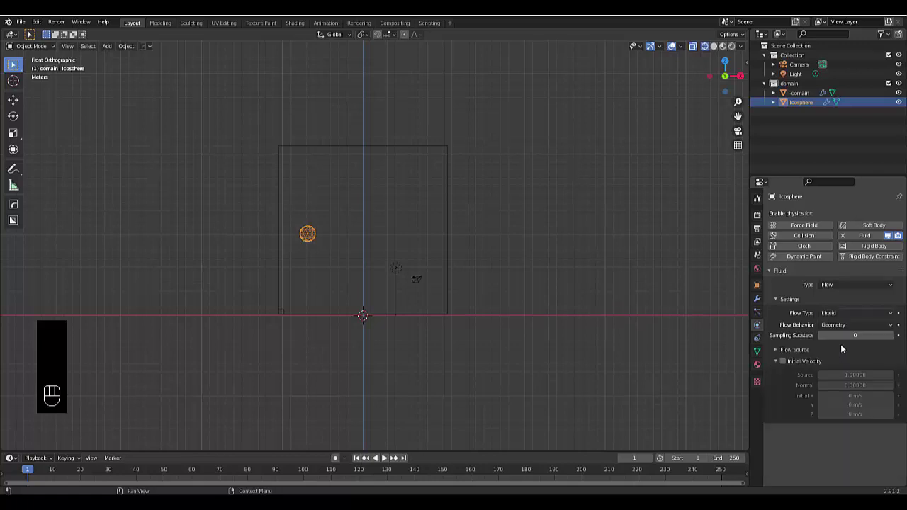
{"action": "left_click", "coordinate": [841, 326]}
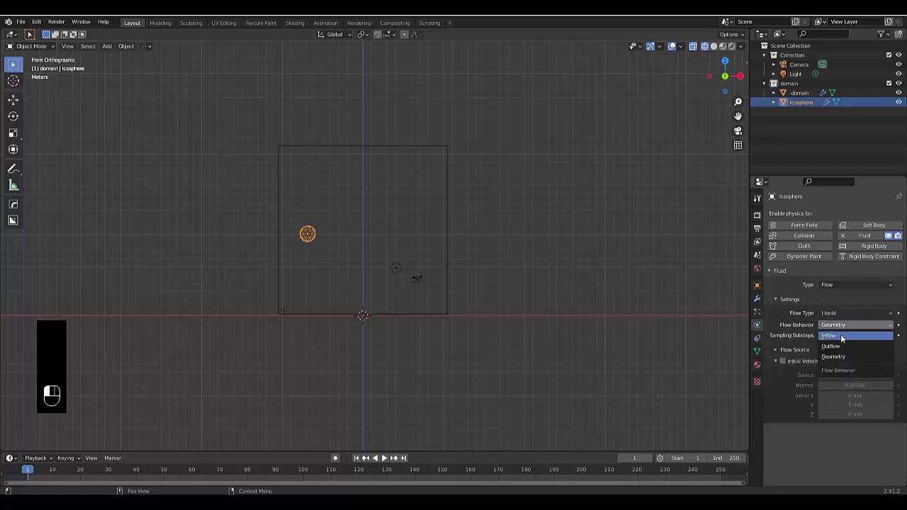
{"action": "left_click", "coordinate": [842, 337]}
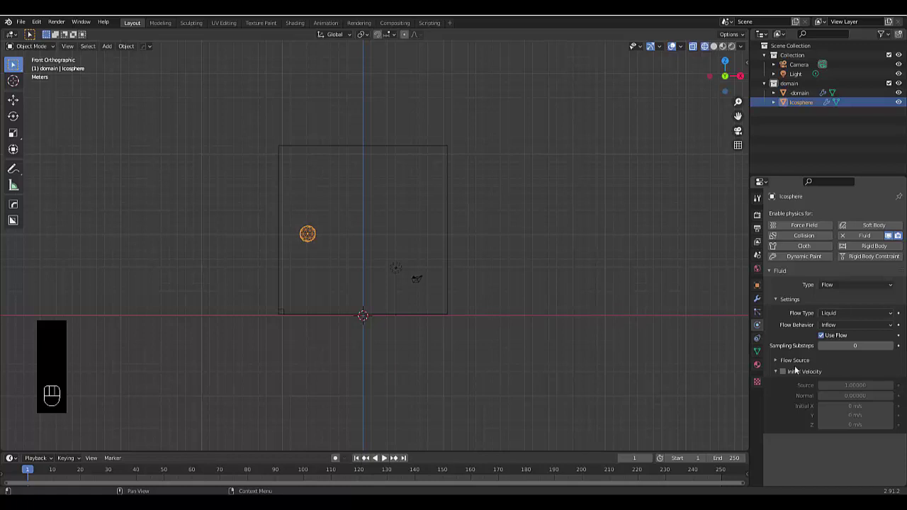
Enable initial velocity with Source 5 and Normal 5.
{"action": "left_click", "coordinate": [783, 372]}
{"action": "left_click", "coordinate": [835, 385]}
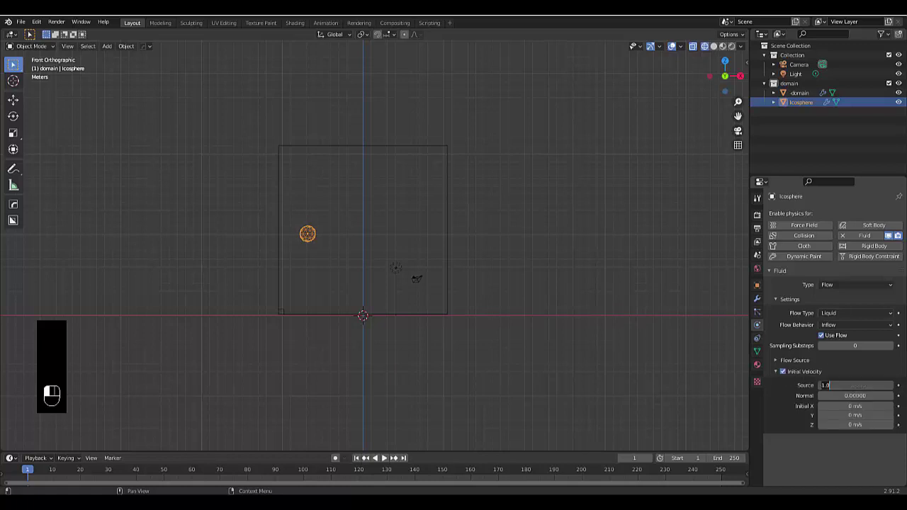
{"action": "type", "text": "5"}
{"action": "key", "text": "Return"}
{"action": "left_click", "coordinate": [855, 395]}
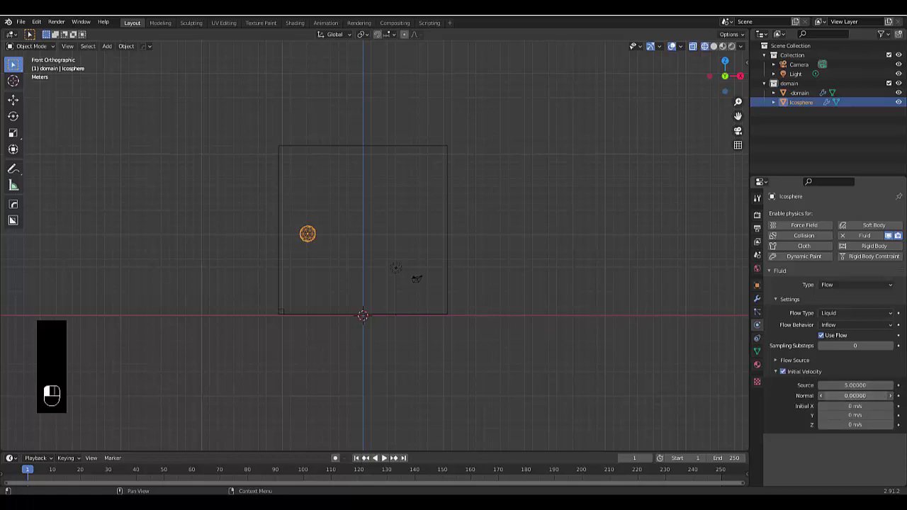
{"action": "type", "text": "5"}
{"action": "key", "text": "Return"}
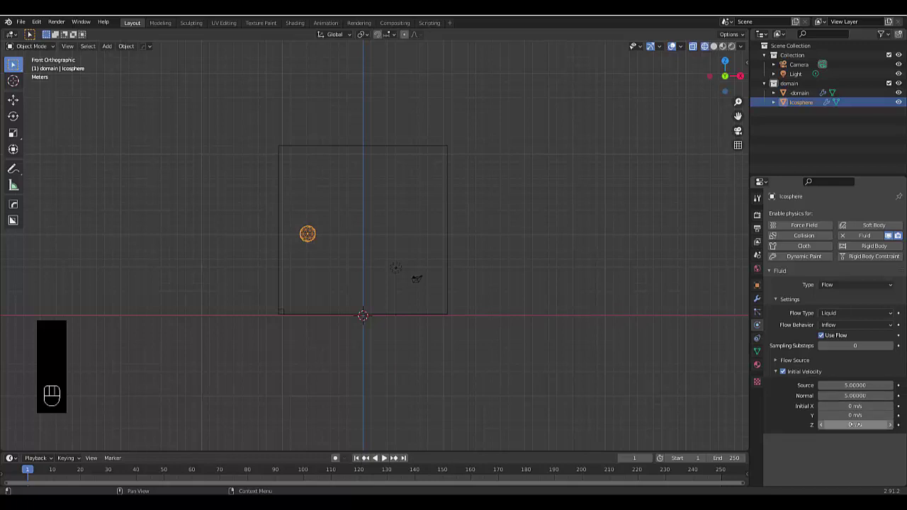
{"action": "left_click", "coordinate": [855, 425]}
Set the Z initial velocity to 5 m/s, then give the domain a Gravity field weight of 3.
{"action": "type", "text": "5"}
{"action": "key", "text": "Return"}
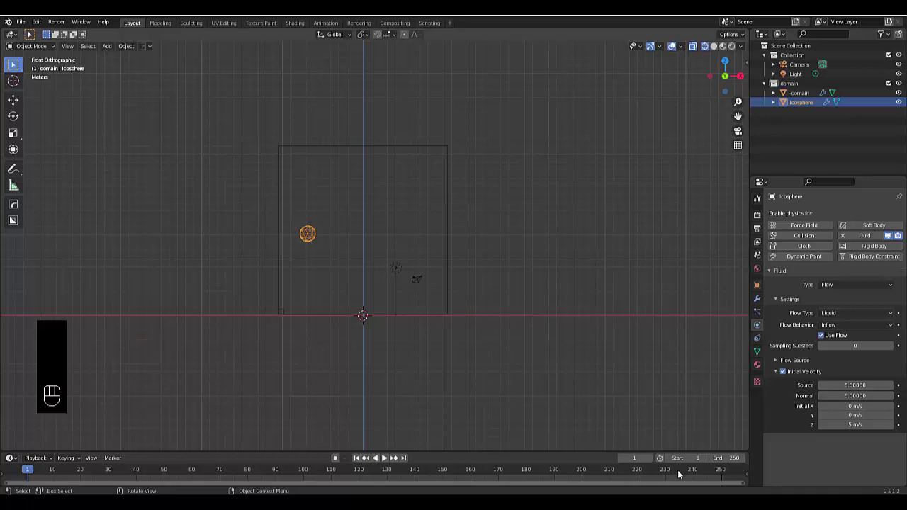
{"action": "left_click", "coordinate": [344, 148]}
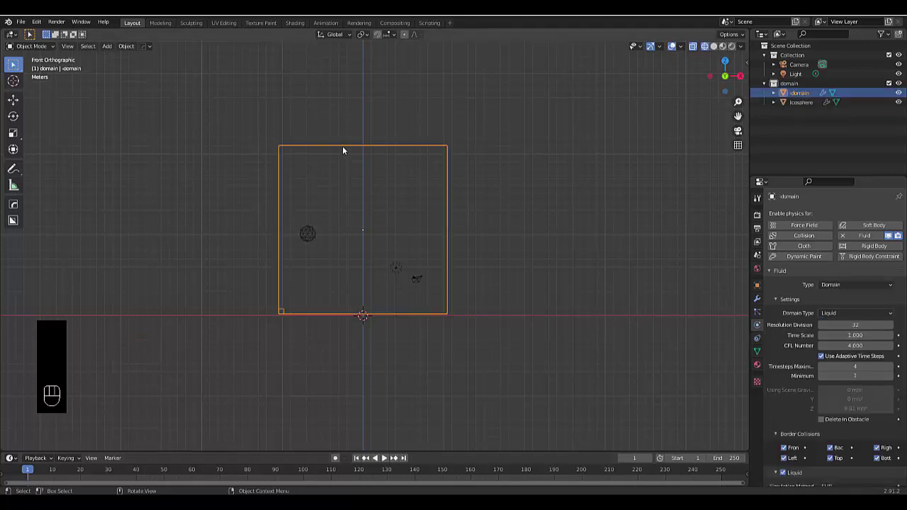
{"action": "scroll", "coordinate": [830, 350], "scroll_direction": "down", "scroll_amount": 10}
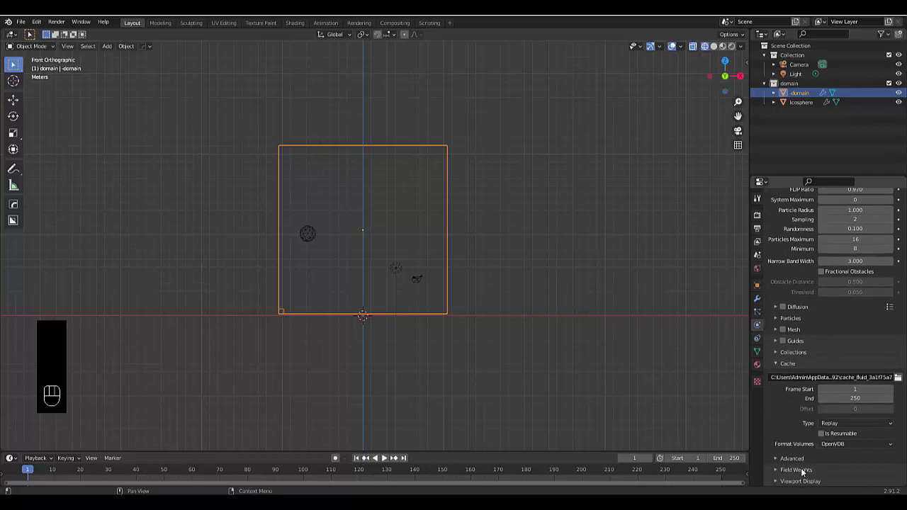
{"action": "left_click", "coordinate": [796, 470]}
{"action": "scroll", "coordinate": [801, 470], "scroll_direction": "down", "scroll_amount": 3}
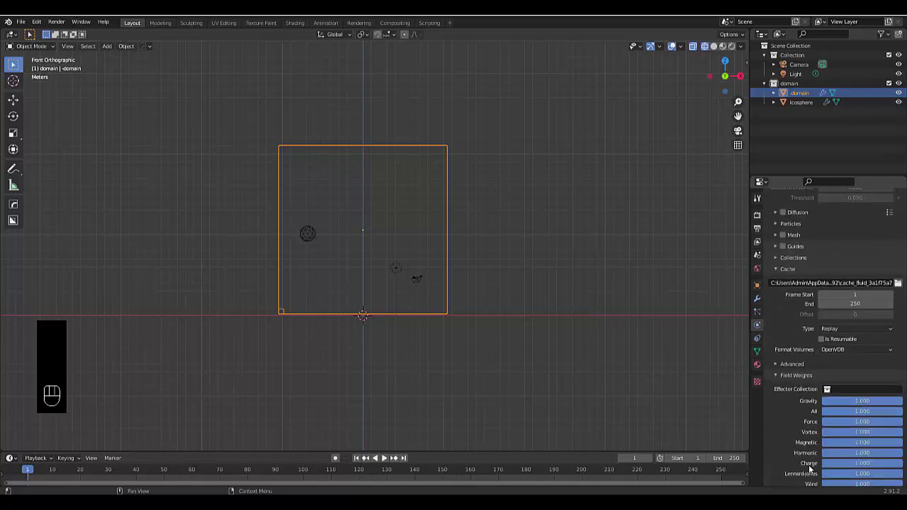
{"action": "left_click", "coordinate": [864, 401]}
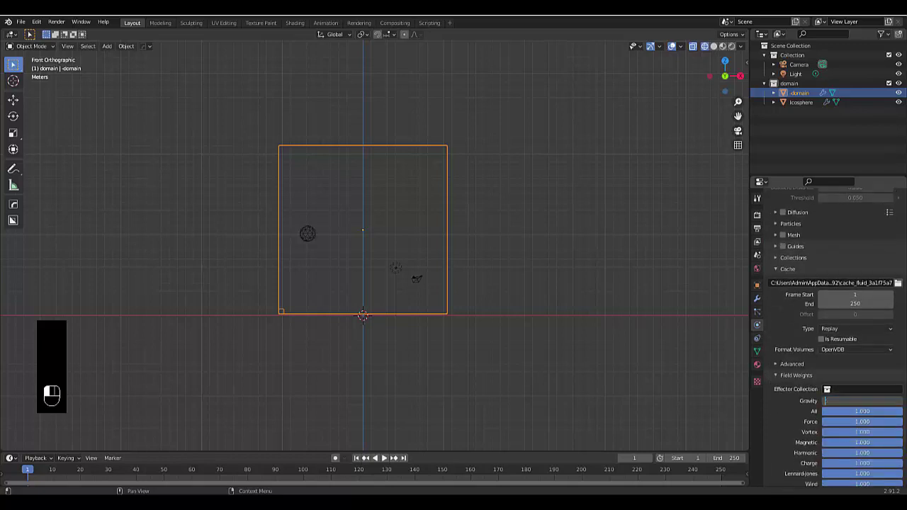
{"action": "type", "text": "3"}
{"action": "key", "text": "Return"}
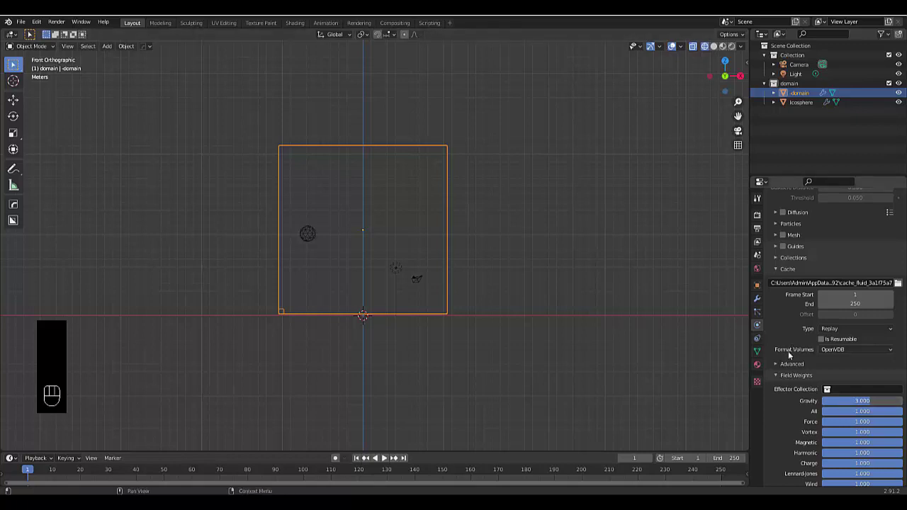
Duplicate the inflow icosphere along X into the domain's upper right.
{"action": "left_click", "coordinate": [285, 241]}
{"action": "left_click", "coordinate": [309, 237]}
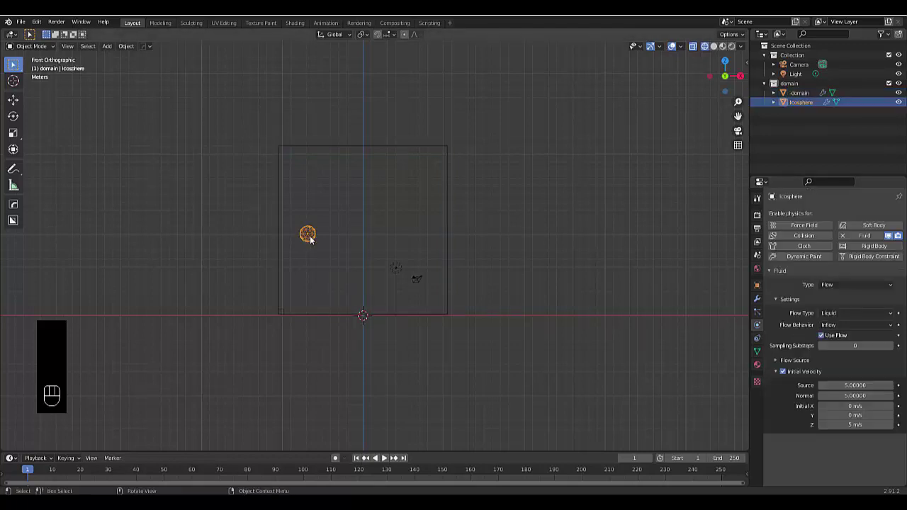
{"action": "key", "text": "shift+d"}
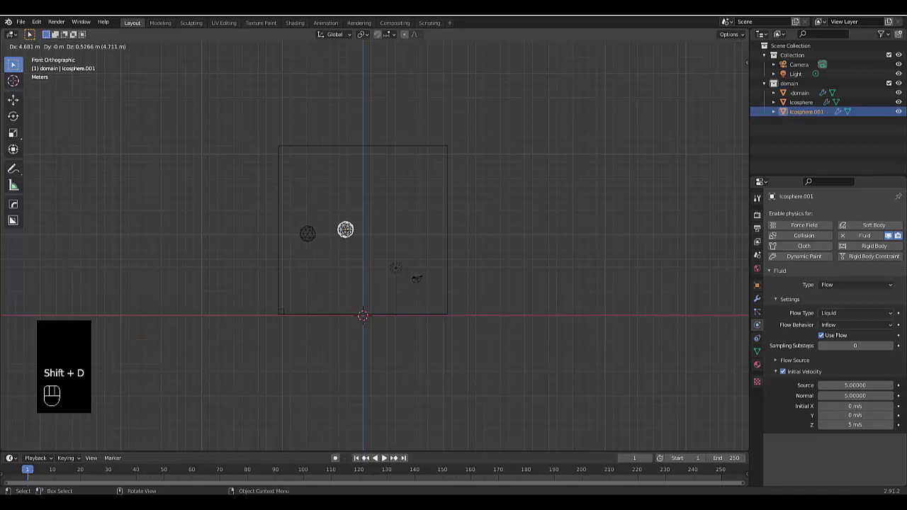
{"action": "key", "text": "x"}
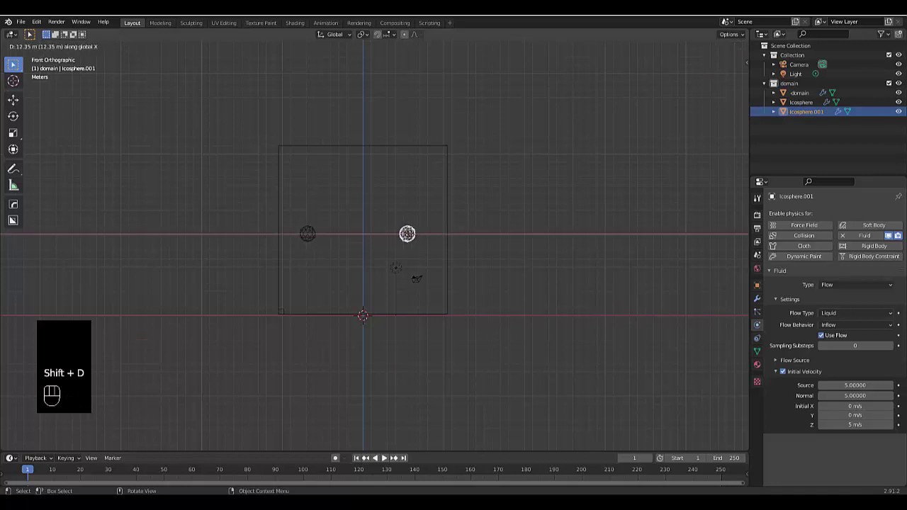
{"action": "left_click", "coordinate": [308, 296]}
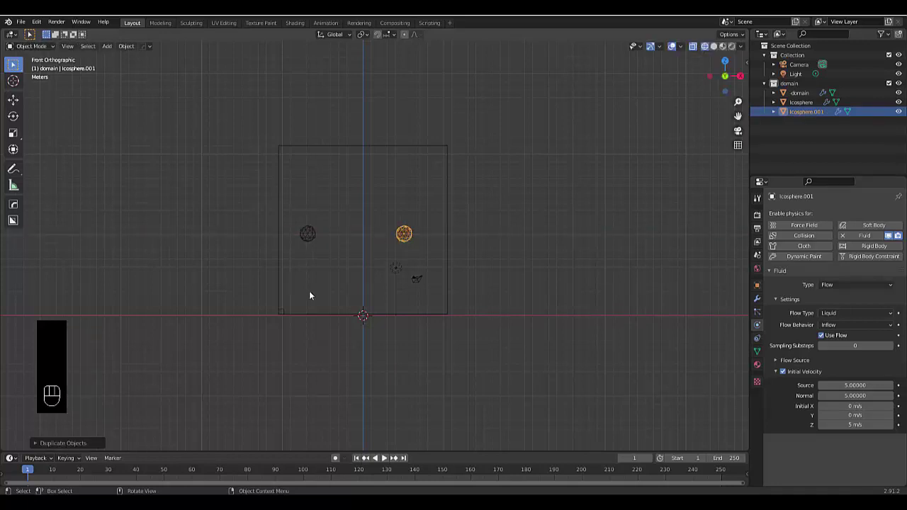
Add a cube, stretch it along Z into a tall column, and make it a fluid Effector.
{"action": "key", "text": "shift+a"}
{"action": "mouse_move", "coordinate": [309, 291]}
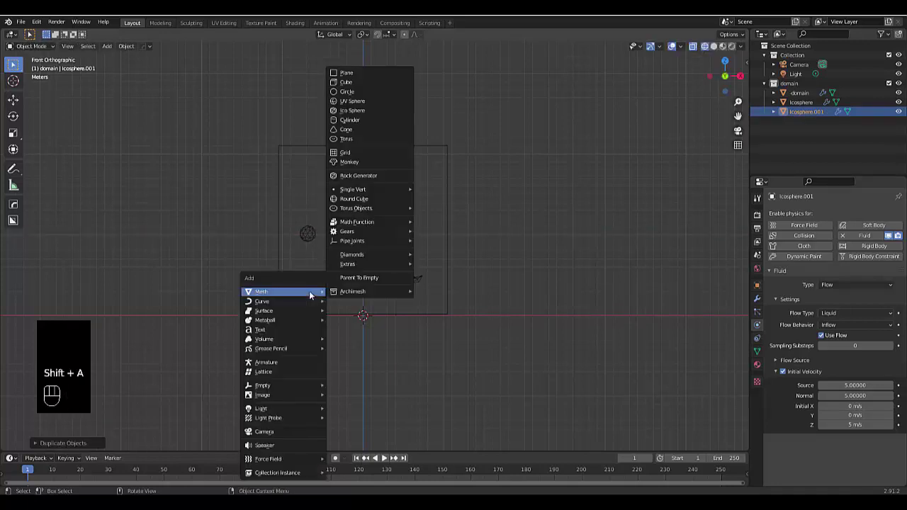
{"action": "left_click", "coordinate": [347, 82]}
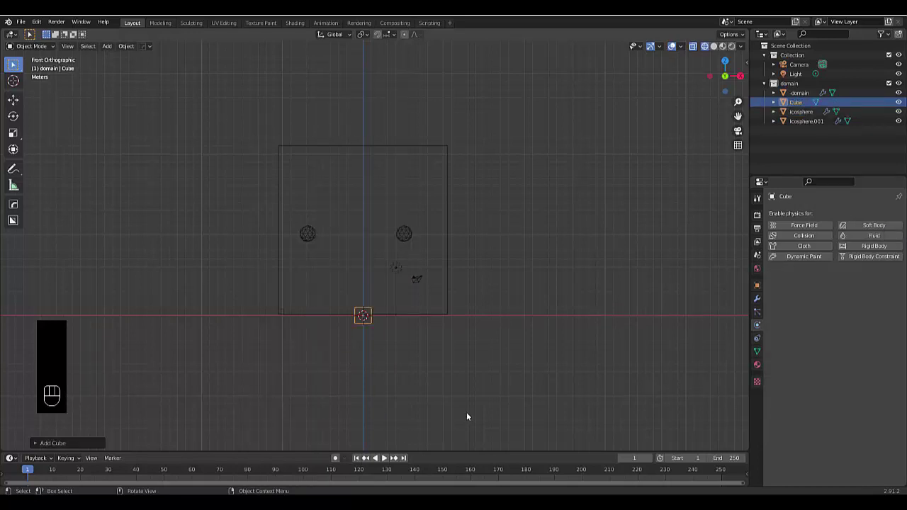
{"action": "key", "text": "s"}
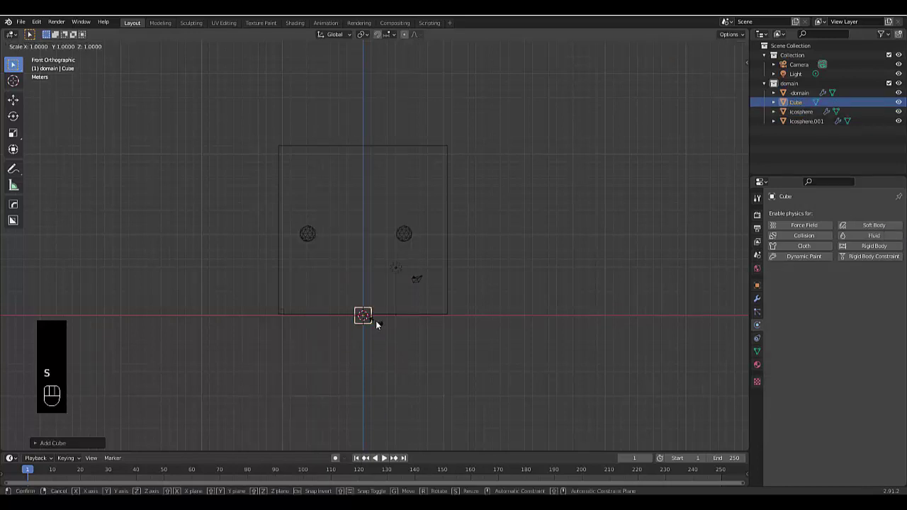
{"action": "key", "text": "z"}
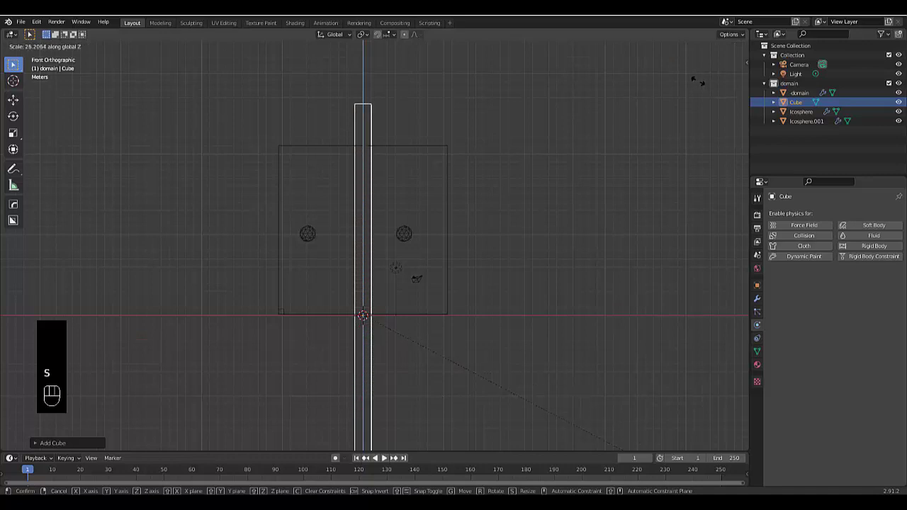
{"action": "left_click", "coordinate": [693, 82]}
{"action": "left_click", "coordinate": [871, 235]}
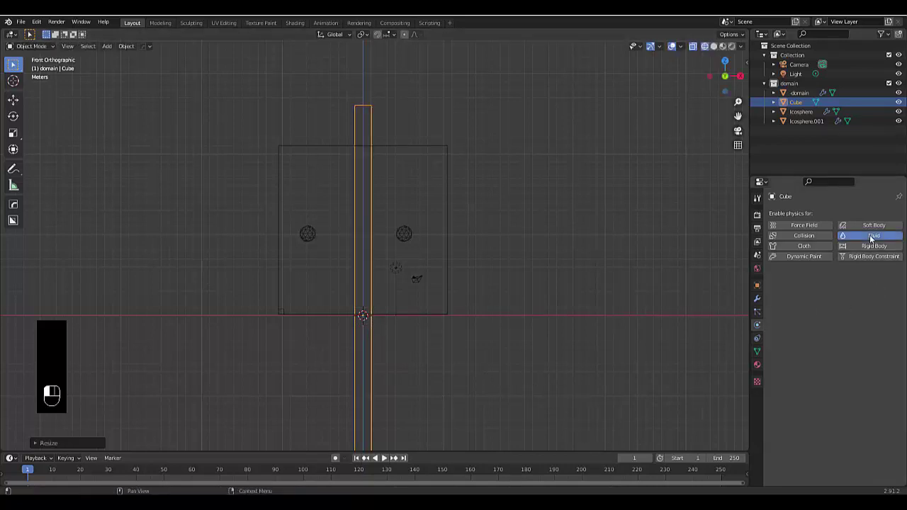
{"action": "left_click", "coordinate": [848, 286]}
{"action": "left_click", "coordinate": [829, 327]}
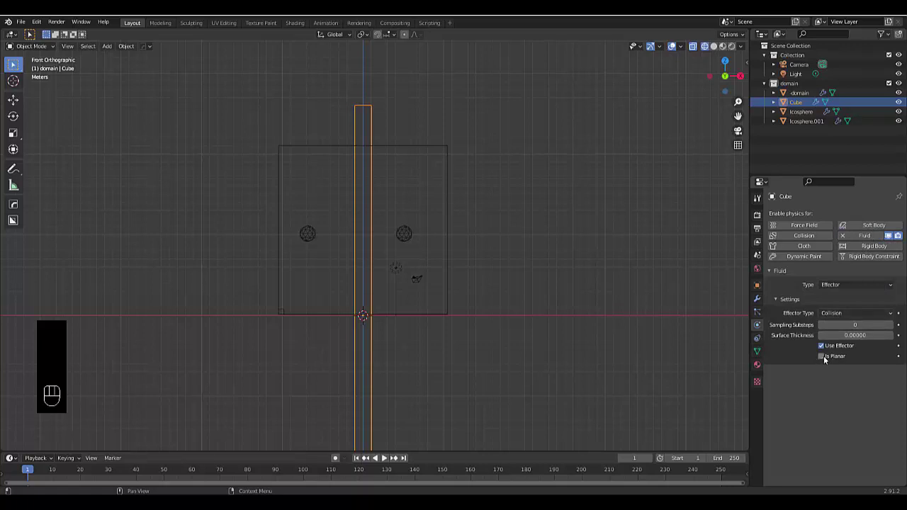
Scale the column cube along the Y axis and return to the front view.
{"action": "middle_click_drag", "start_coordinate": [358, 282], "coordinate": [464, 282]}
{"action": "key", "text": "KP_1"}
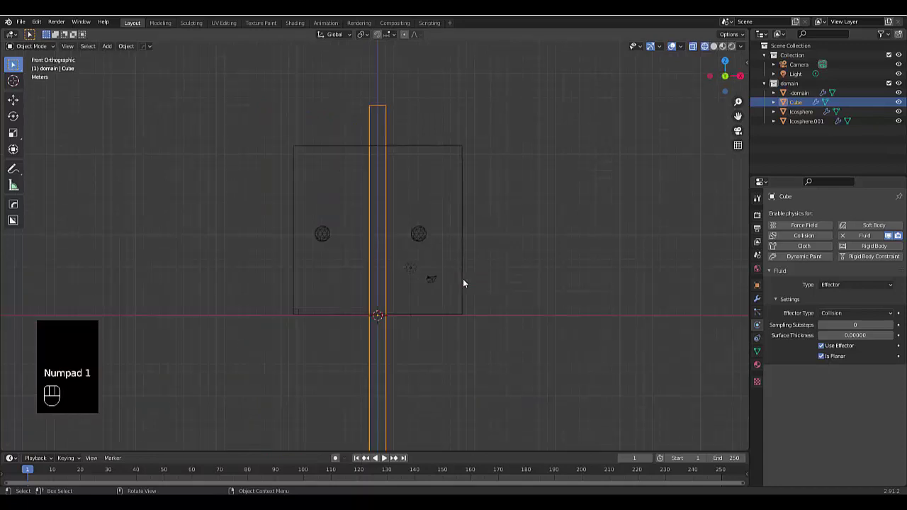
{"action": "middle_click_drag", "start_coordinate": [425, 271], "coordinate": [532, 367]}
{"action": "key", "text": "s"}
{"action": "key", "text": "y"}
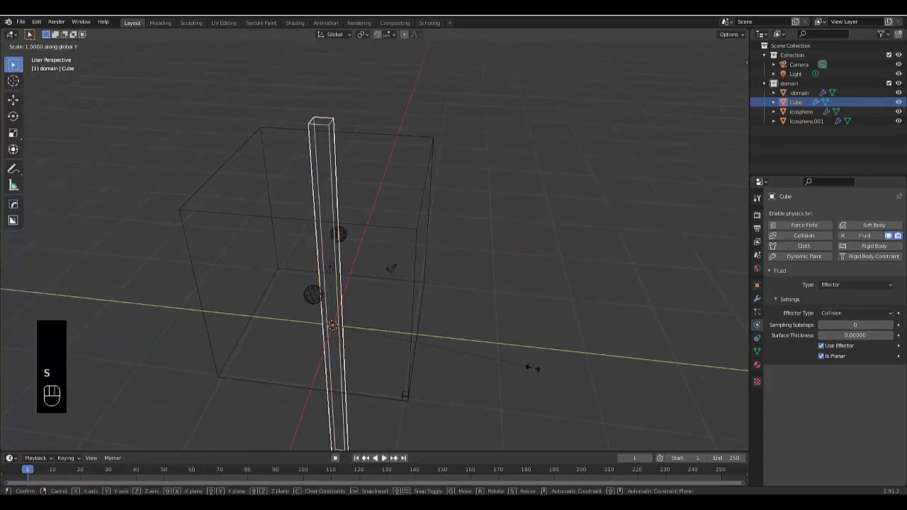
{"action": "left_click", "coordinate": [717, 166]}
{"action": "middle_click_drag", "start_coordinate": [411, 210], "coordinate": [469, 211]}
{"action": "key", "text": "KP_1"}
Duplicate the left icosphere near the domain's bottom and set its flow behavior to Outflow.
{"action": "scroll", "coordinate": [461, 318], "scroll_direction": "down", "scroll_amount": 3, "text": "shift"}
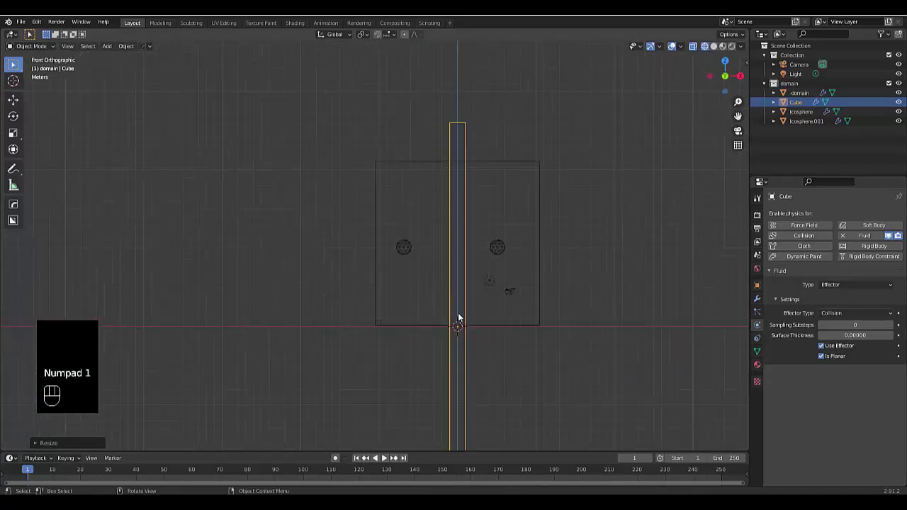
{"action": "scroll", "coordinate": [401, 250], "scroll_direction": "up", "scroll_amount": 2}
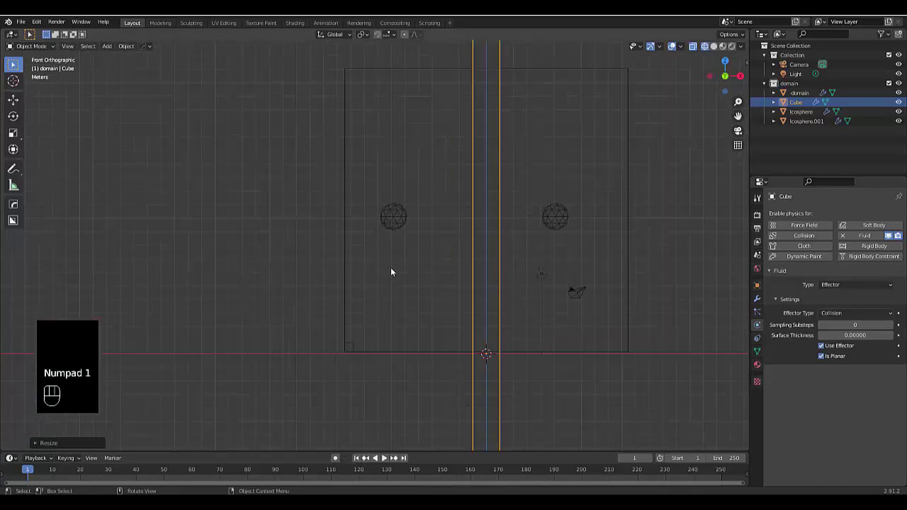
{"action": "left_click", "coordinate": [389, 231]}
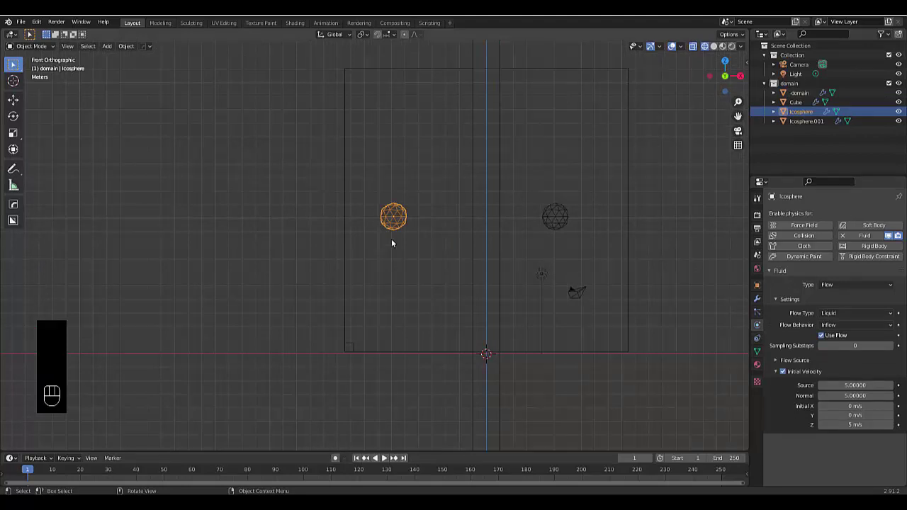
{"action": "key", "text": "shift+d"}
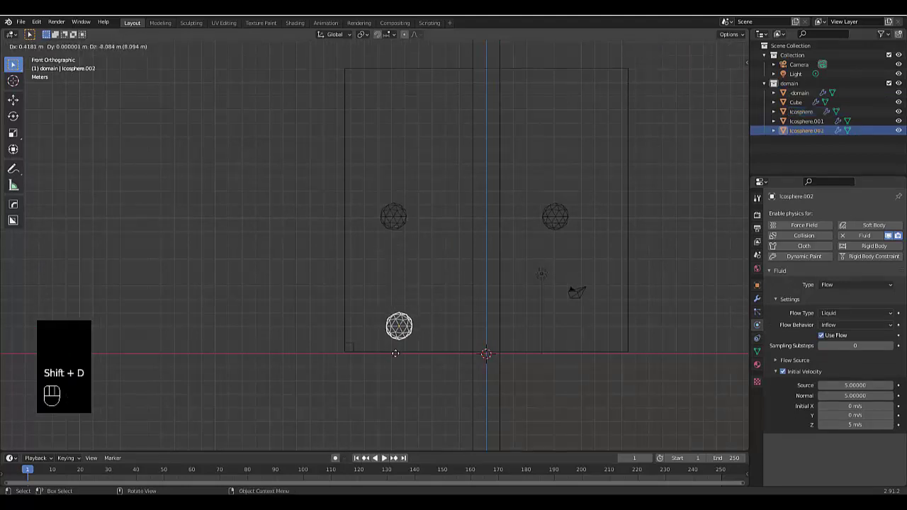
{"action": "left_click", "coordinate": [394, 357]}
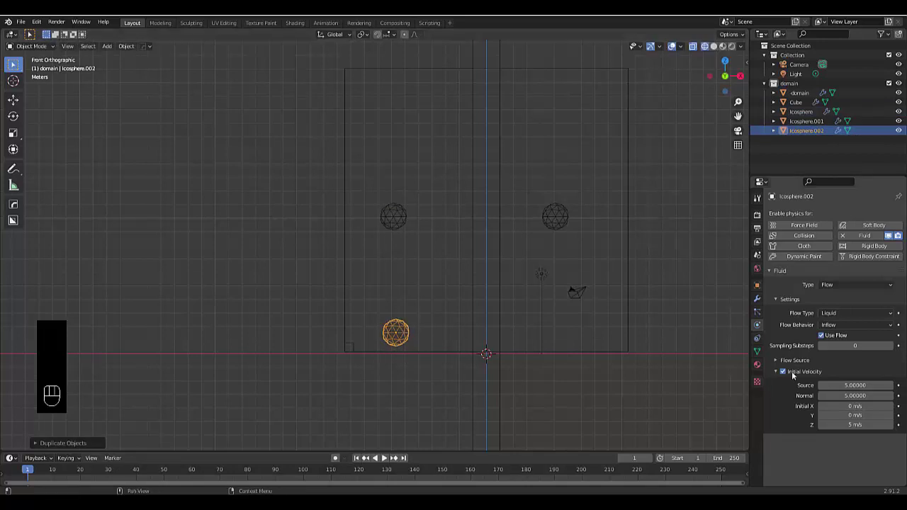
{"action": "left_click", "coordinate": [830, 325]}
{"action": "left_click", "coordinate": [839, 347]}
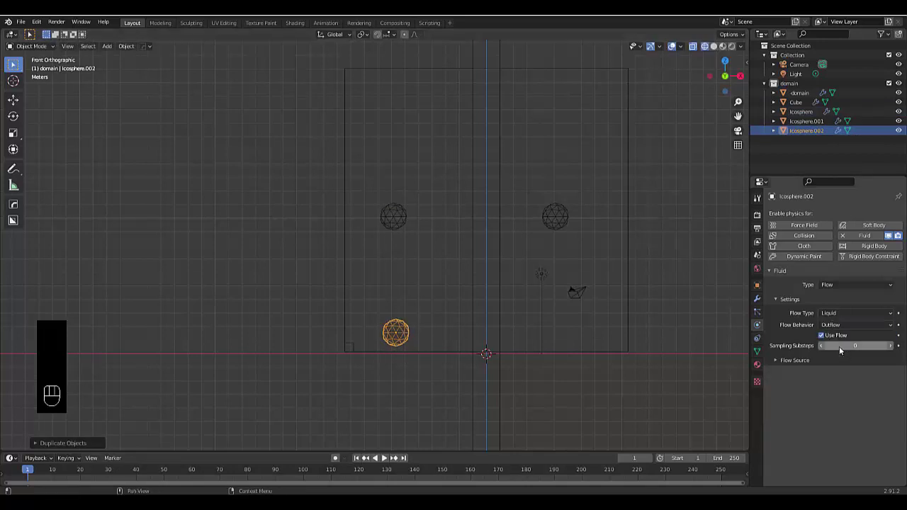
In Flow Source, keep Mesh and set Surface Emission to 0.1.
{"action": "left_click", "coordinate": [799, 361]}
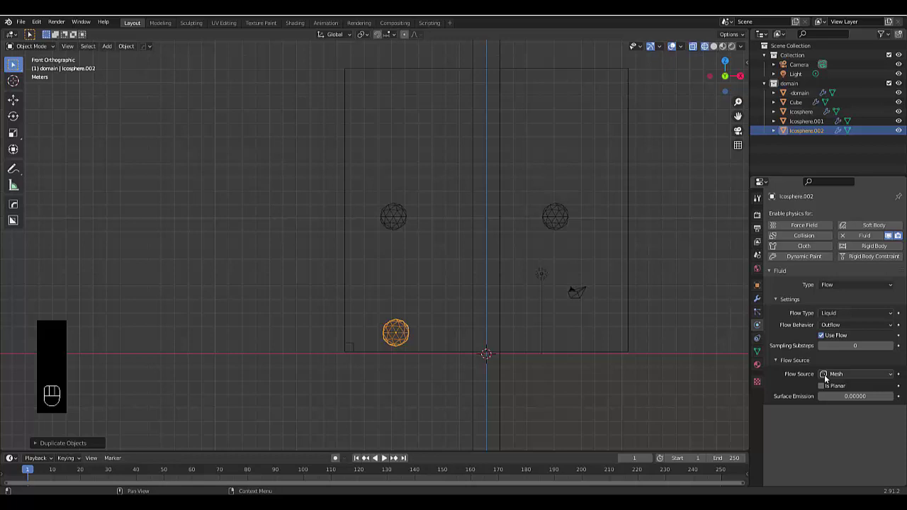
{"action": "left_click", "coordinate": [827, 374]}
{"action": "double_click", "coordinate": [840, 400]}
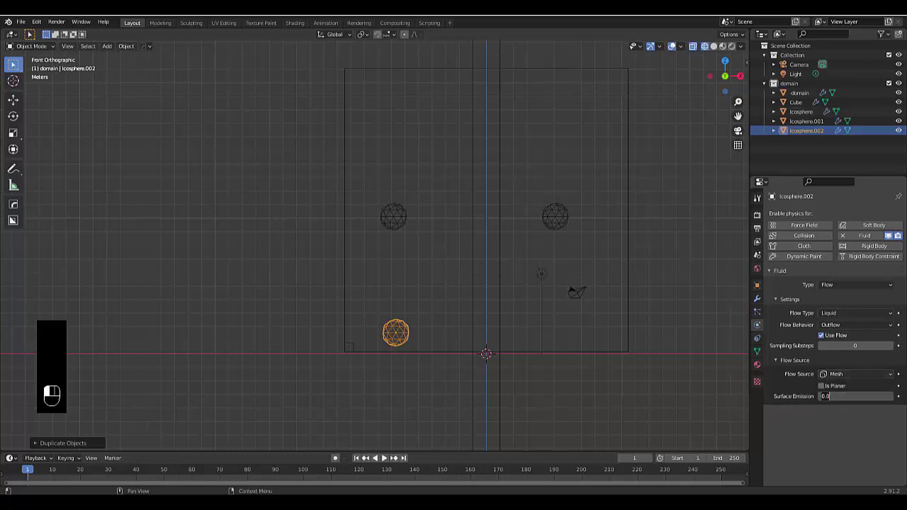
{"action": "type", "text": "0.1"}
{"action": "key", "text": "Return"}
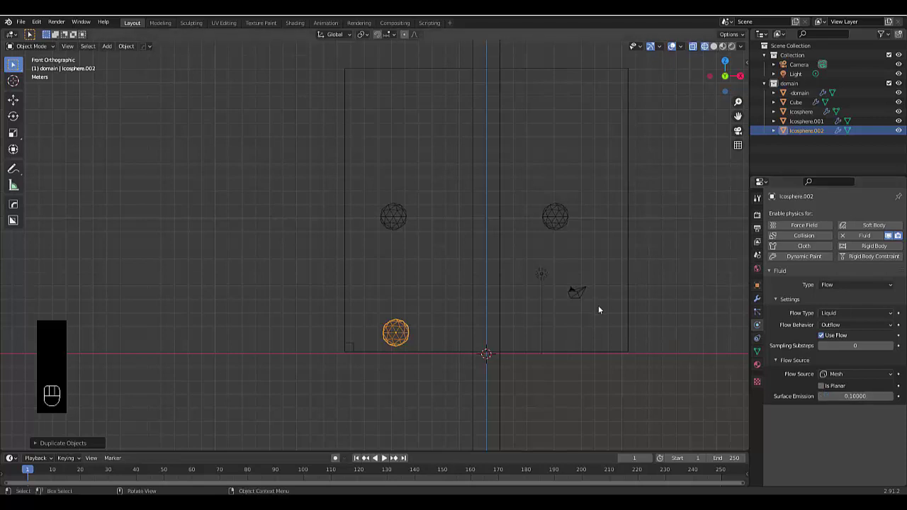
Select the domain and tick Is Resumable in its Replay cache (frames 1–250).
{"action": "left_click", "coordinate": [576, 69]}
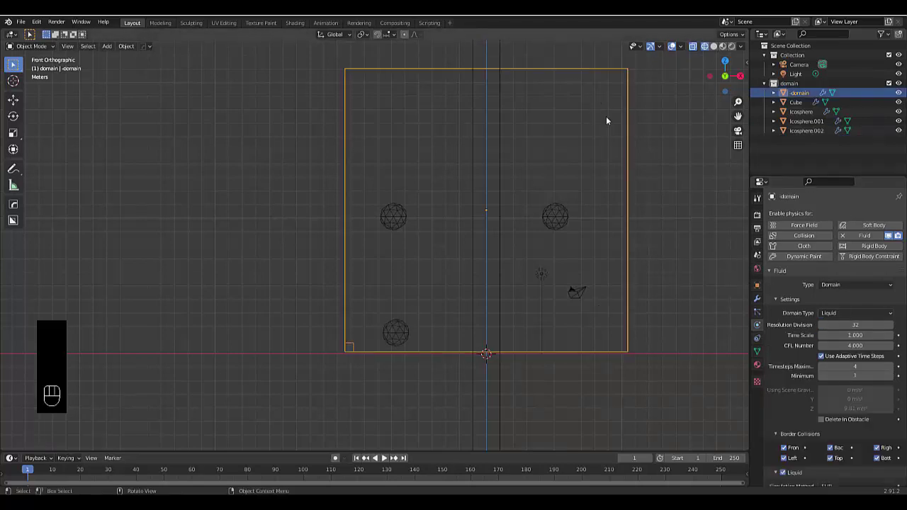
{"action": "scroll", "coordinate": [809, 362], "scroll_direction": "down", "scroll_amount": 8}
{"action": "scroll", "coordinate": [810, 360], "scroll_direction": "down", "scroll_amount": 3}
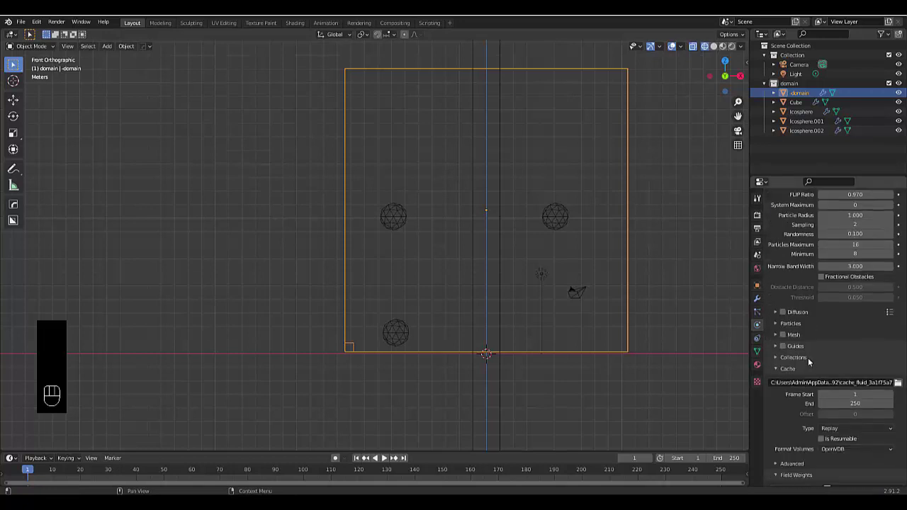
{"action": "left_click", "coordinate": [820, 420]}
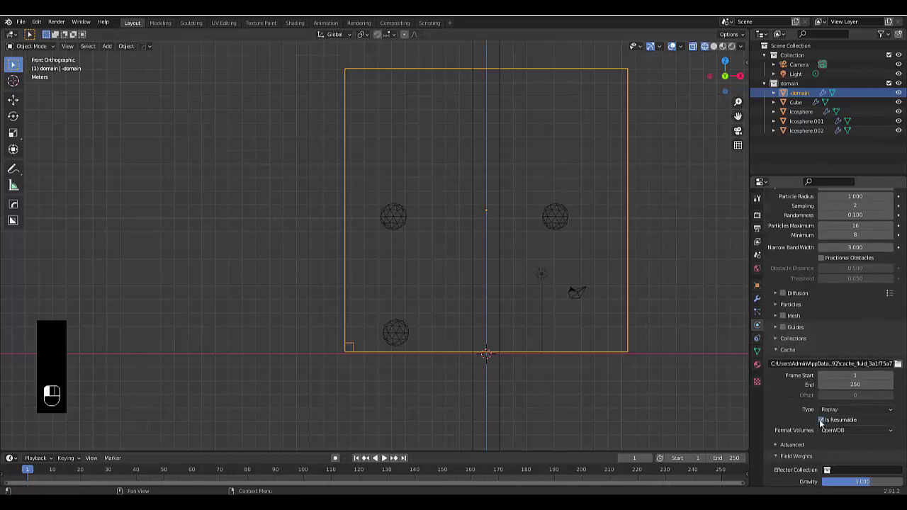
{"action": "scroll", "coordinate": [797, 406], "scroll_direction": "up", "scroll_amount": 3}
{"action": "scroll", "coordinate": [797, 406], "scroll_direction": "up", "scroll_amount": 6}
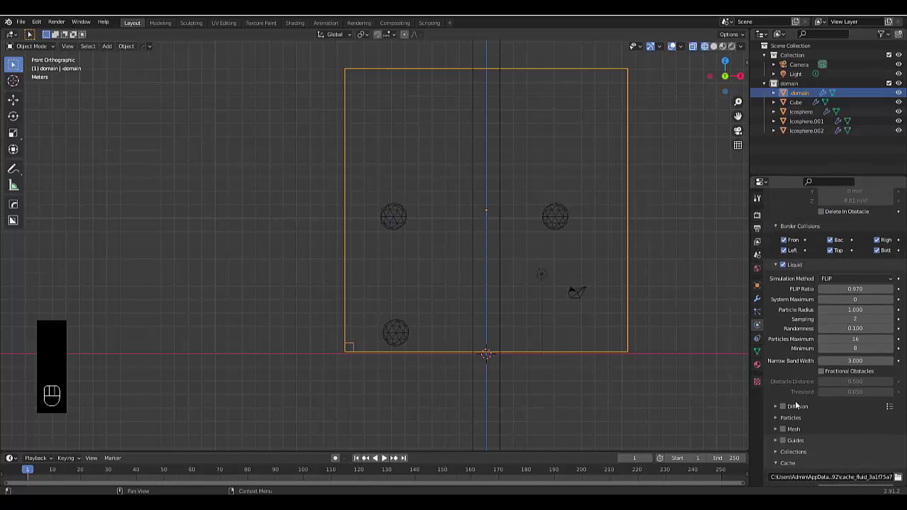
{"action": "scroll", "coordinate": [794, 405], "scroll_direction": "down", "scroll_amount": 9}
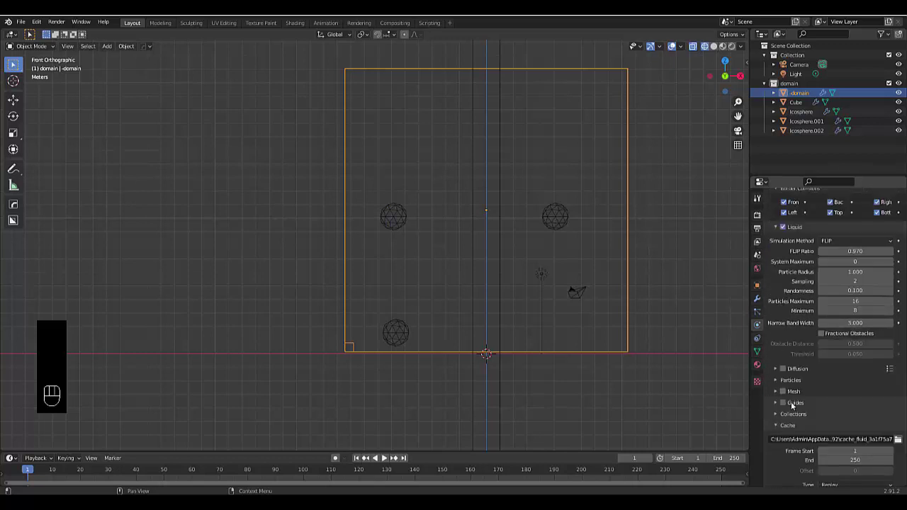
{"action": "left_click", "coordinate": [849, 384]}
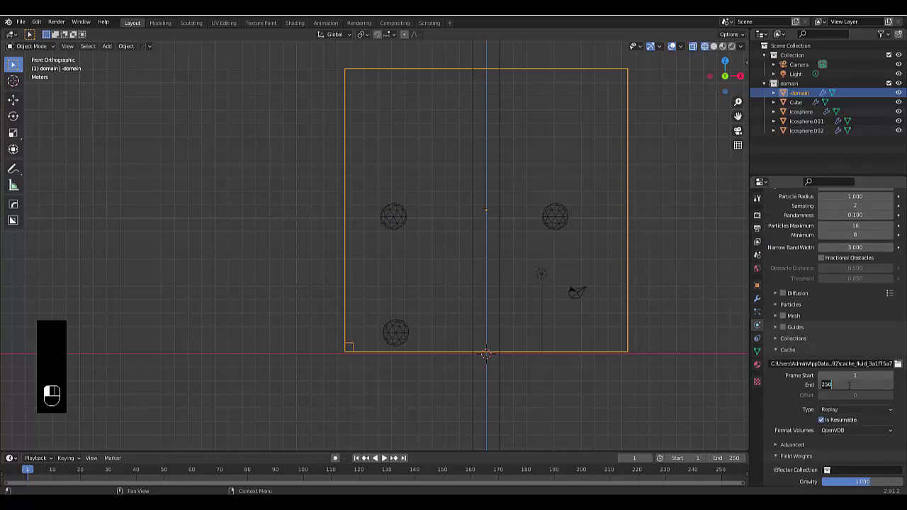
Set the cache end to frame 120, enable Mesh generation, and expand the Collections settings.
{"action": "type", "text": "120"}
{"action": "key", "text": "Return"}
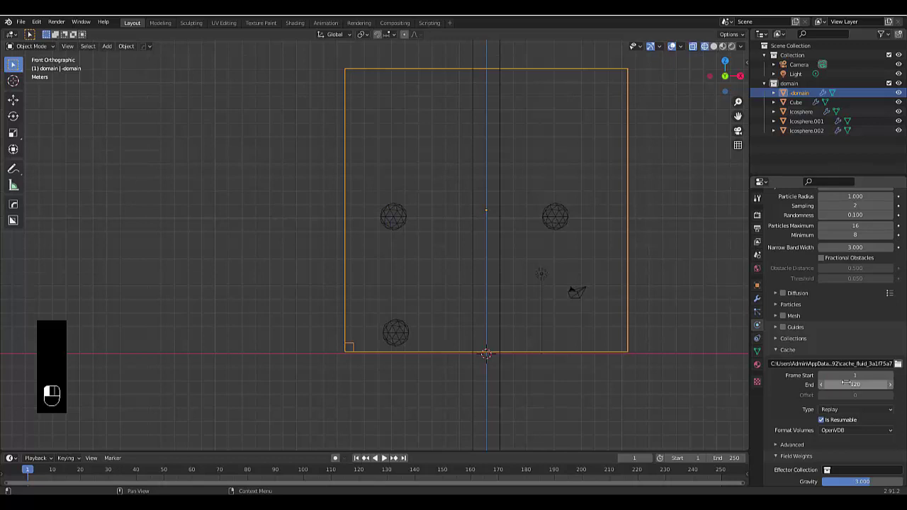
{"action": "left_click", "coordinate": [783, 315]}
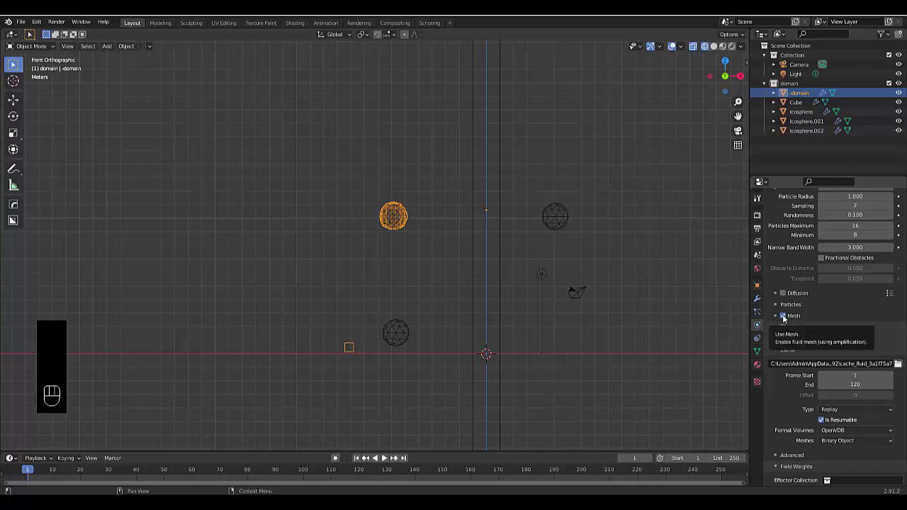
{"action": "left_click", "coordinate": [802, 340]}
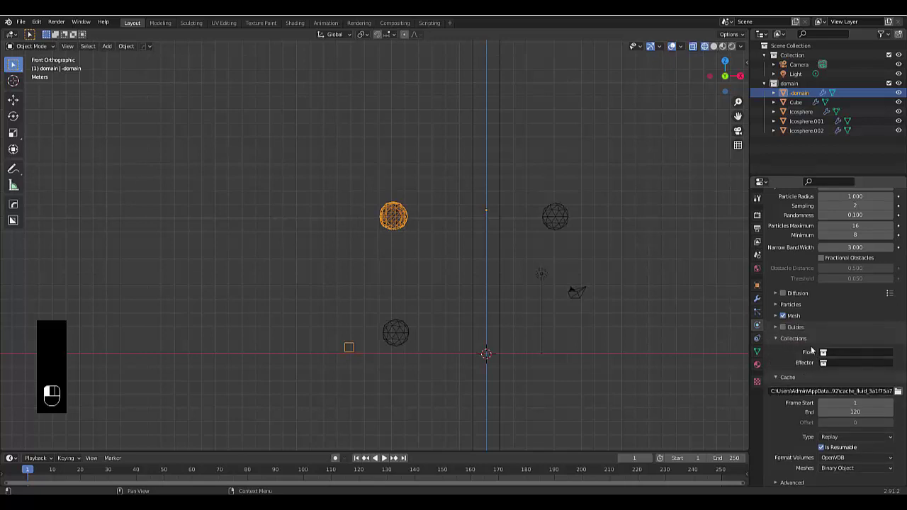
{"action": "left_click", "coordinate": [850, 352]}
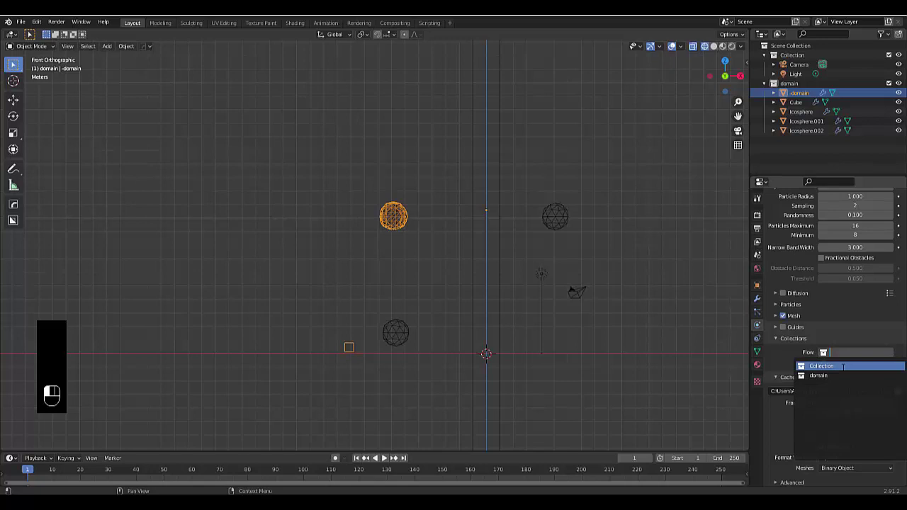
Create Collection 3 with the three icospheres and make it the domain's Flow collection.
{"action": "right_click", "coordinate": [805, 151]}
{"action": "left_click", "coordinate": [804, 151]}
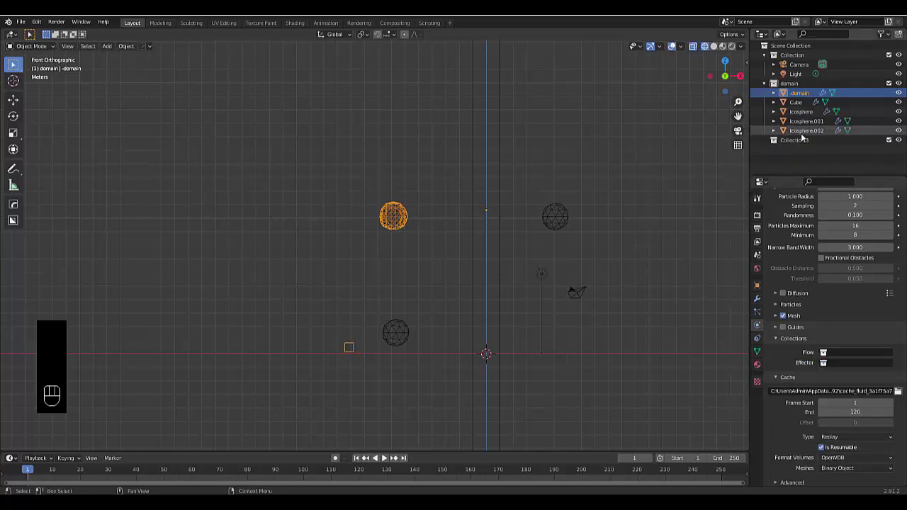
{"action": "left_click_drag", "start_coordinate": [805, 132], "coordinate": [803, 122]}
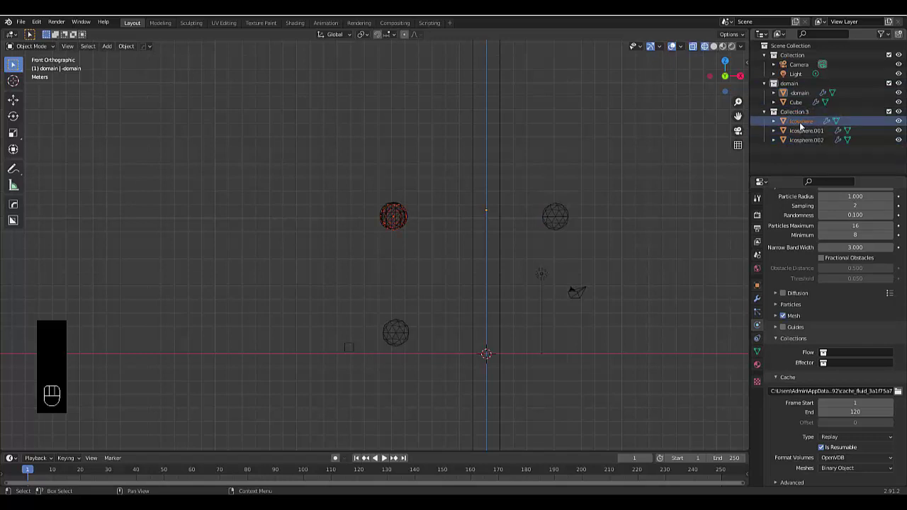
{"action": "left_click", "coordinate": [842, 358]}
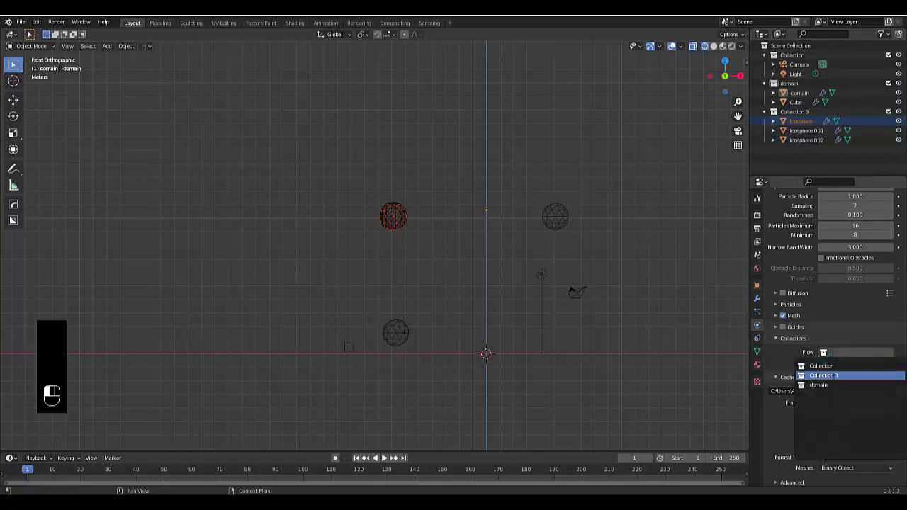
{"action": "left_click", "coordinate": [833, 376]}
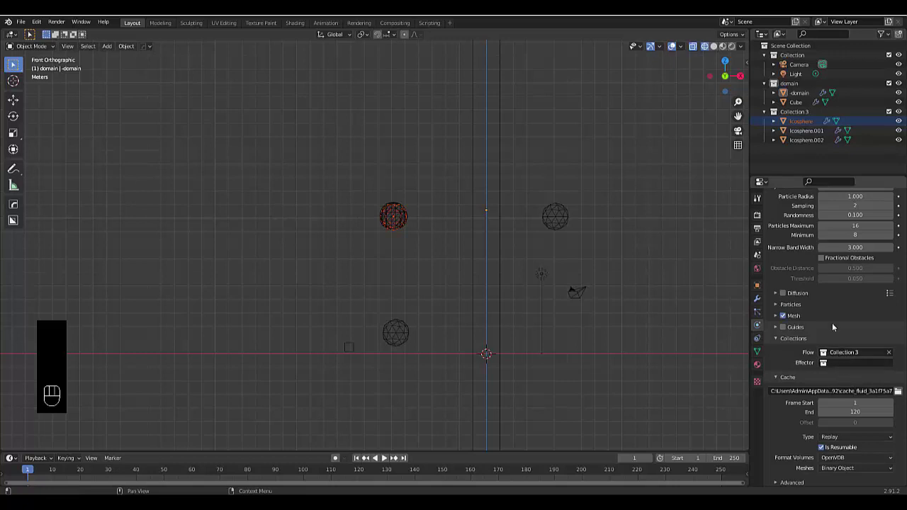
Create Collection 4 and move the Cube into it.
{"action": "right_click", "coordinate": [796, 162]}
{"action": "left_click", "coordinate": [795, 162]}
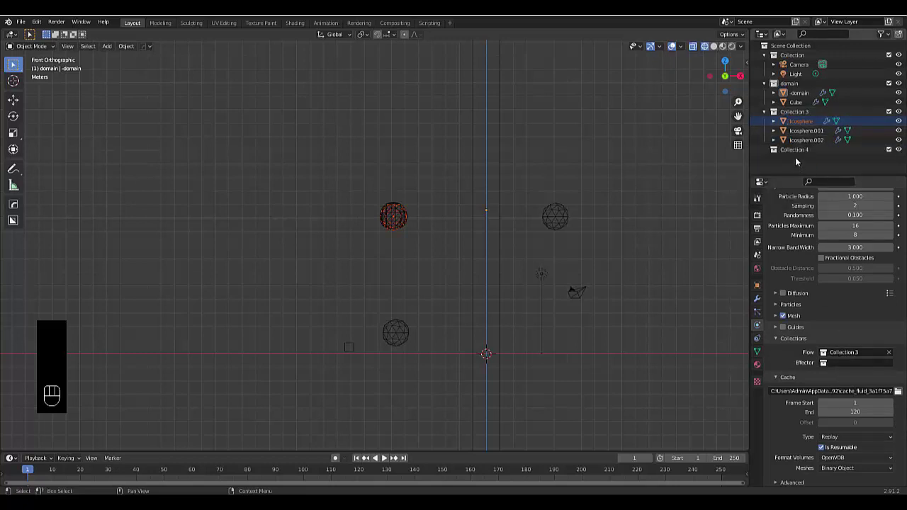
{"action": "left_click", "coordinate": [796, 102]}
{"action": "left_click_drag", "start_coordinate": [795, 103], "coordinate": [789, 150]}
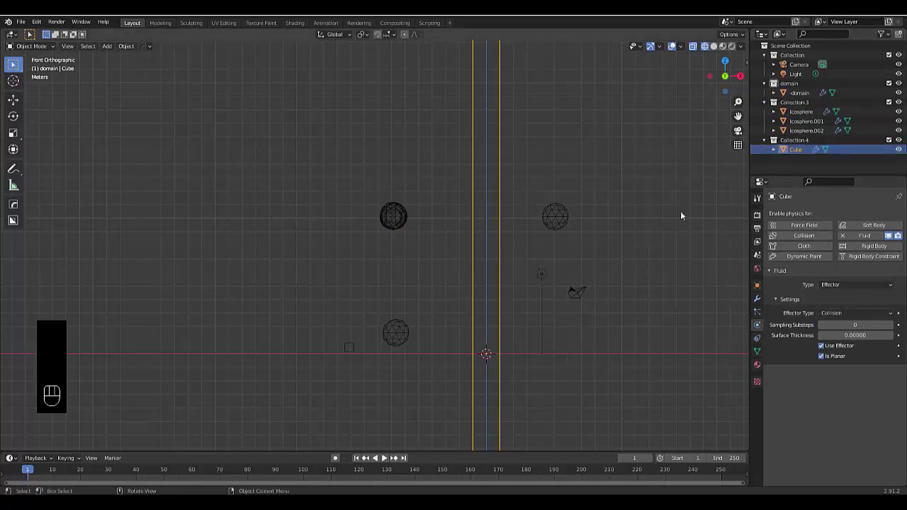
{"action": "scroll", "coordinate": [249, 294], "scroll_direction": "down", "scroll_amount": 8}
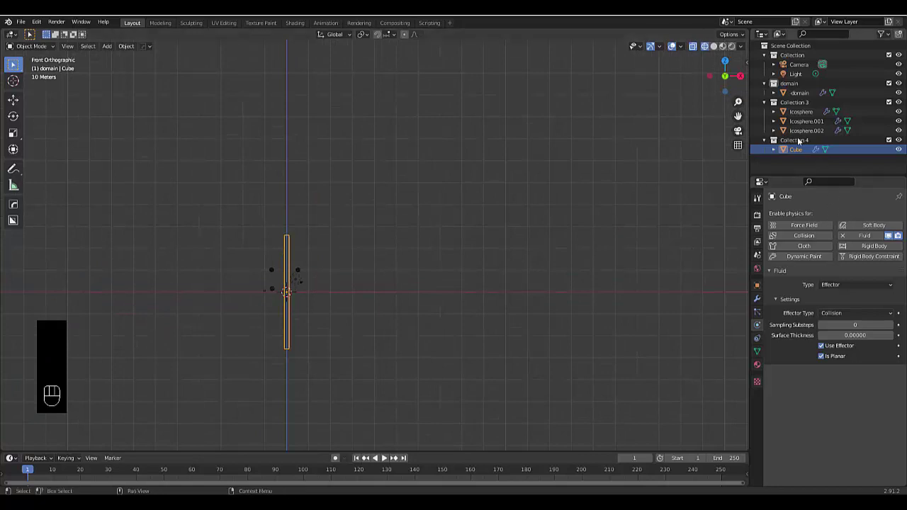
Set the fluid domain's Effector collection to Collection 4.
{"action": "left_click", "coordinate": [793, 94]}
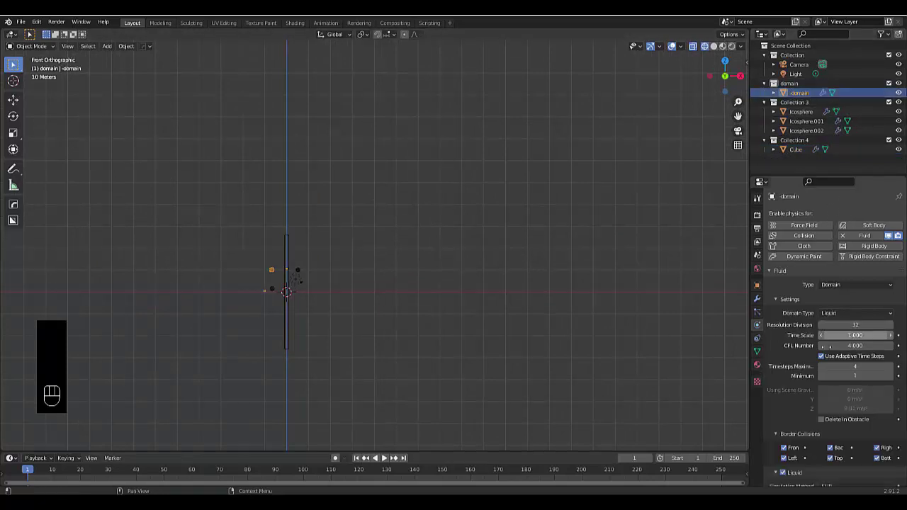
{"action": "scroll", "coordinate": [853, 336], "scroll_direction": "down", "scroll_amount": 7}
{"action": "scroll", "coordinate": [836, 410], "scroll_direction": "down", "scroll_amount": 2}
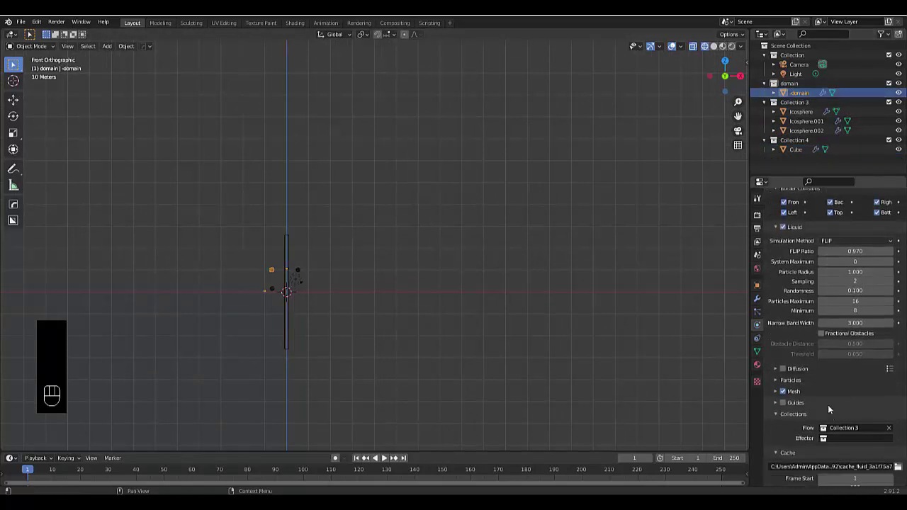
{"action": "left_click", "coordinate": [842, 437]}
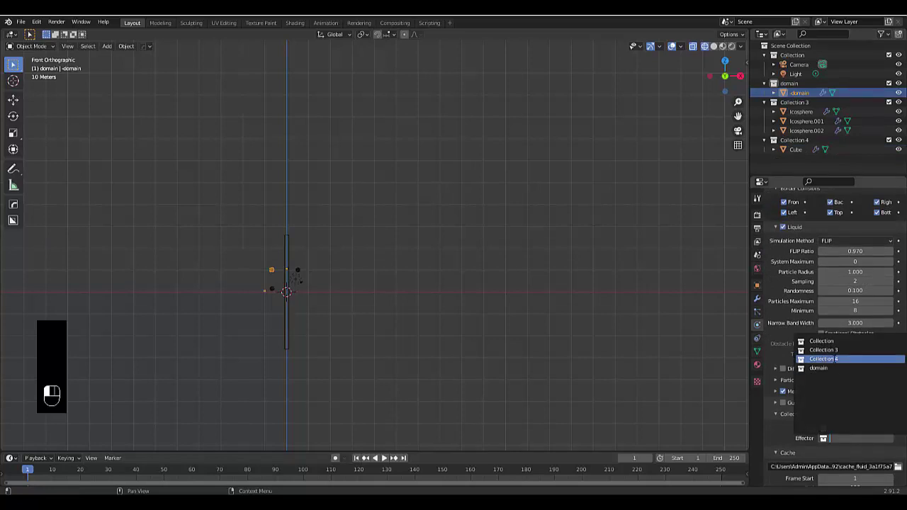
{"action": "left_click", "coordinate": [834, 359]}
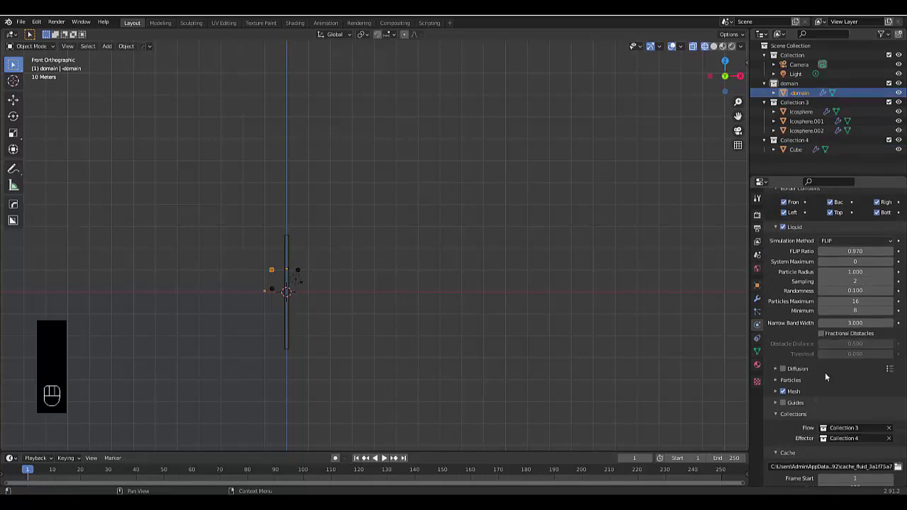
Raise the domain's Resolution Division from 32 to 64.
{"action": "scroll", "coordinate": [830, 402], "scroll_direction": "down", "scroll_amount": 7}
{"action": "scroll", "coordinate": [831, 403], "scroll_direction": "down", "scroll_amount": 3}
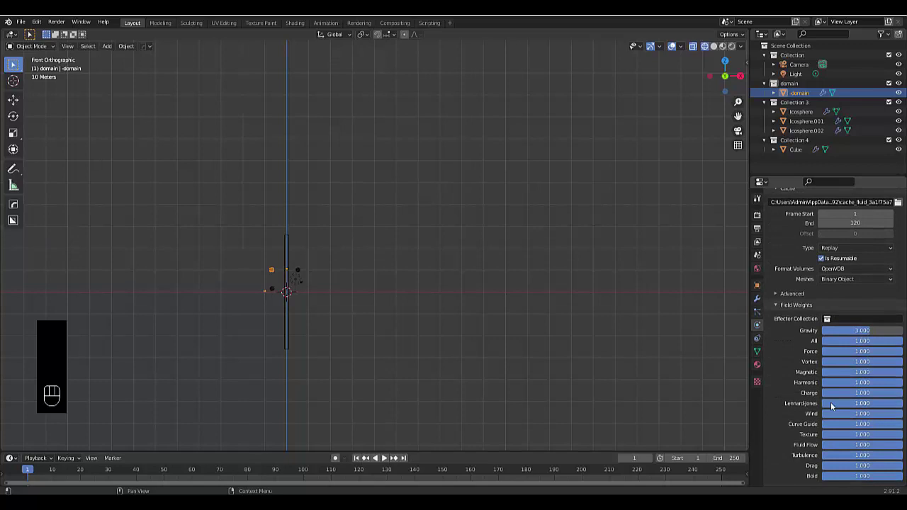
{"action": "scroll", "coordinate": [830, 404], "scroll_direction": "up", "scroll_amount": 3}
{"action": "scroll", "coordinate": [829, 401], "scroll_direction": "up", "scroll_amount": 12}
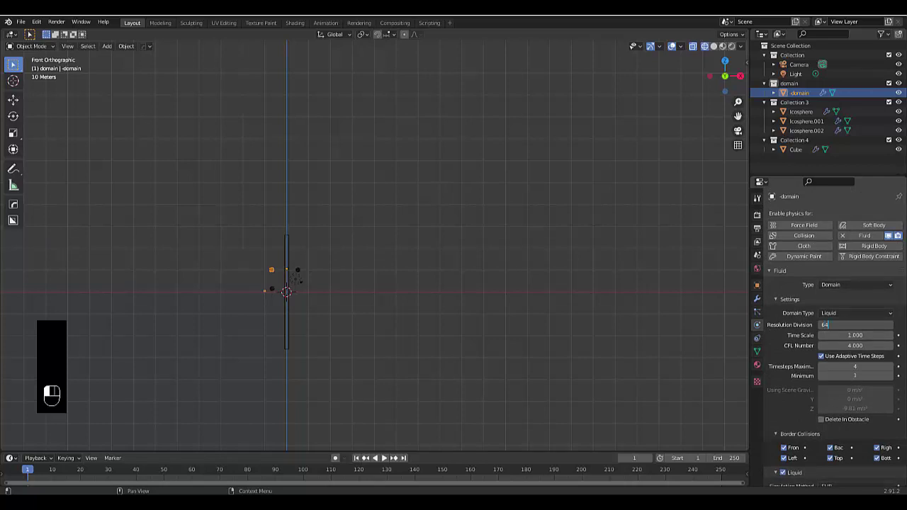
{"action": "key", "text": "Return"}
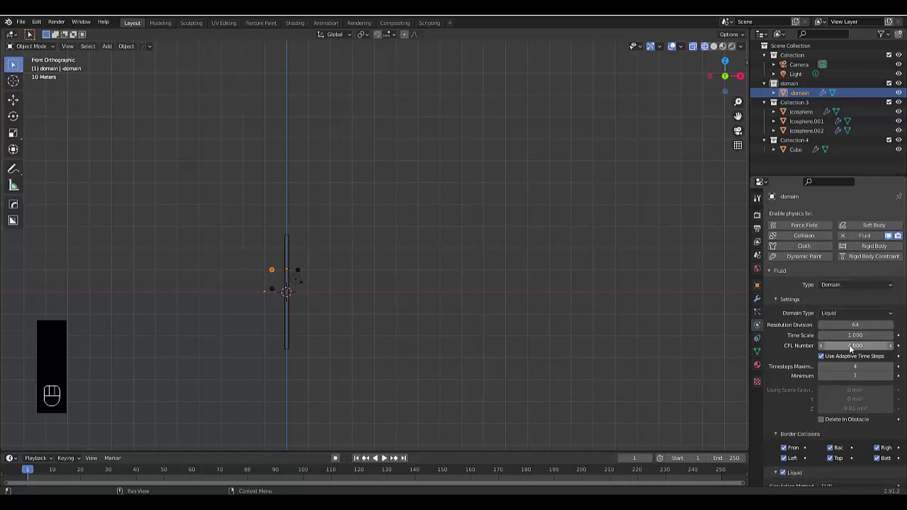
Check the lower sphere's Outflow settings and the upper-right icosphere's Inflow settings with initial velocity.
{"action": "scroll", "coordinate": [188, 238], "scroll_direction": "up", "scroll_amount": 6}
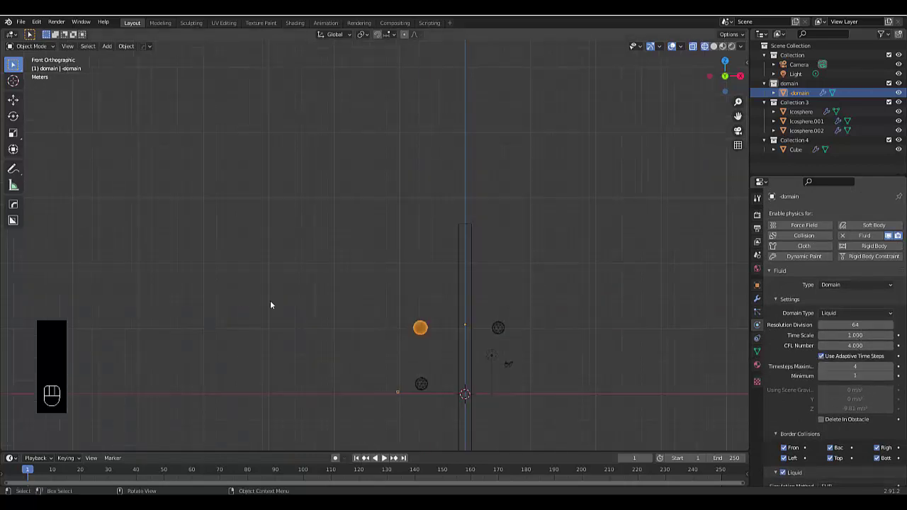
{"action": "scroll", "coordinate": [420, 402], "scroll_direction": "up", "scroll_amount": 4}
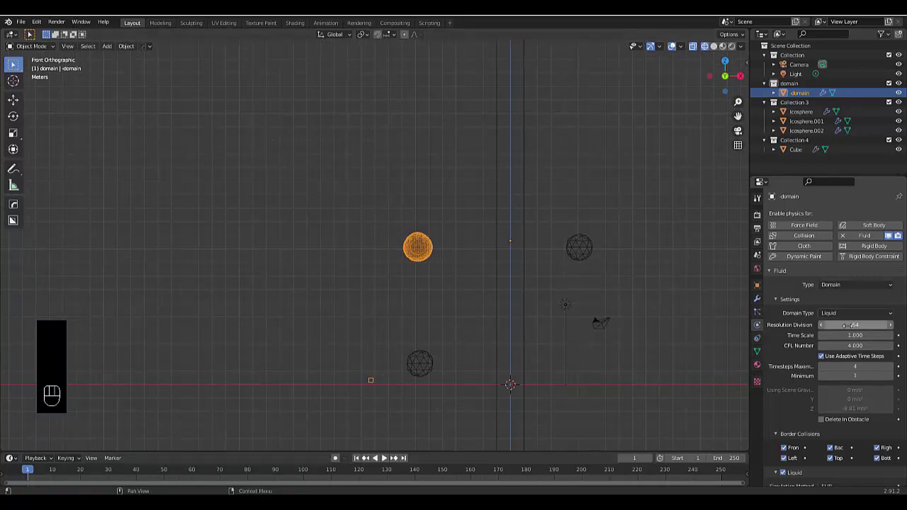
{"action": "left_click", "coordinate": [413, 359]}
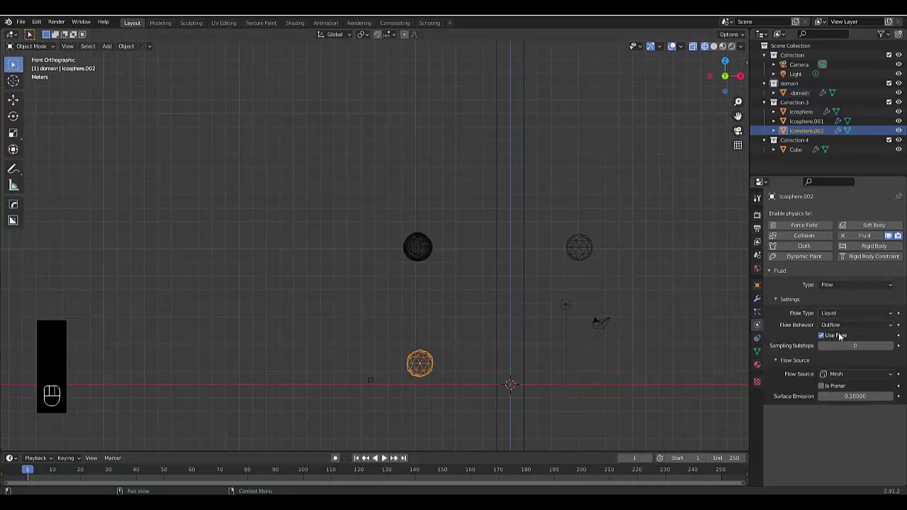
{"action": "left_click", "coordinate": [578, 247]}
{"action": "left_click", "coordinate": [293, 213]}
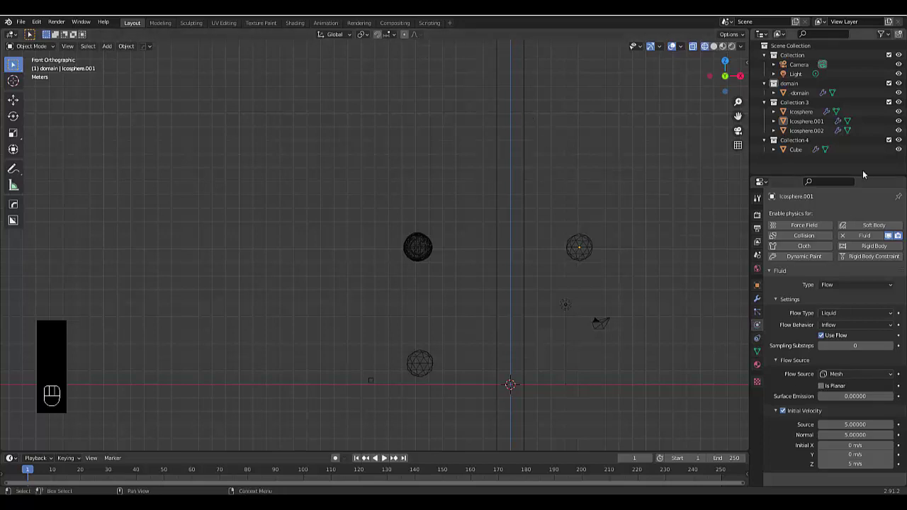
Set the fluid domain's cache type to Modular.
{"action": "left_click", "coordinate": [799, 94]}
{"action": "scroll", "coordinate": [815, 310], "scroll_direction": "down", "scroll_amount": 10}
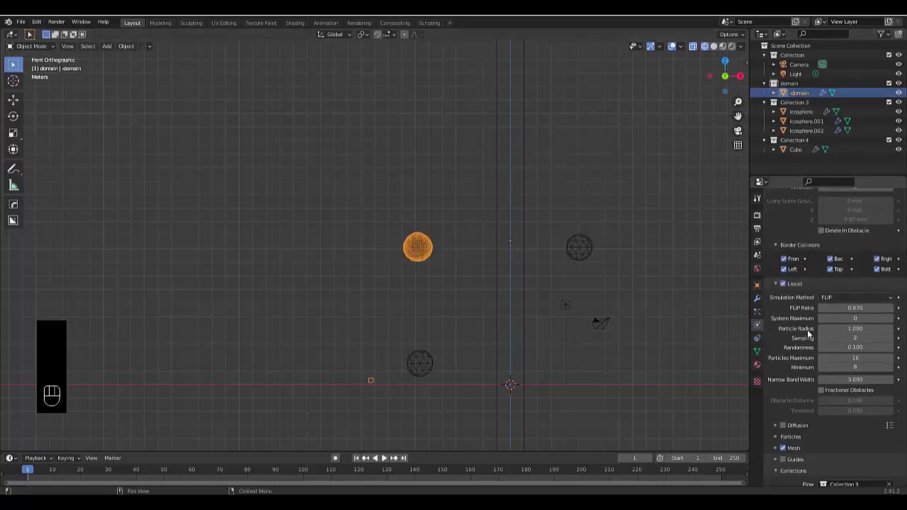
{"action": "scroll", "coordinate": [811, 361], "scroll_direction": "down", "scroll_amount": 4}
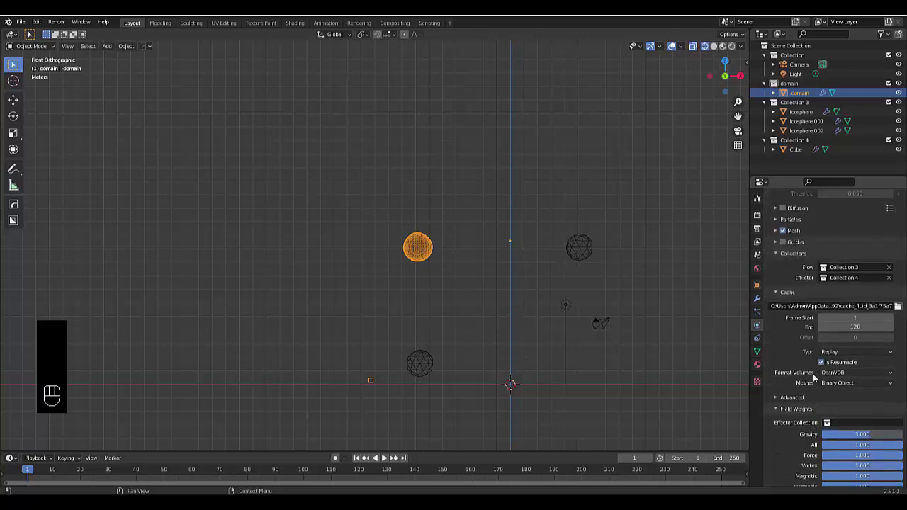
{"action": "left_click", "coordinate": [838, 352]}
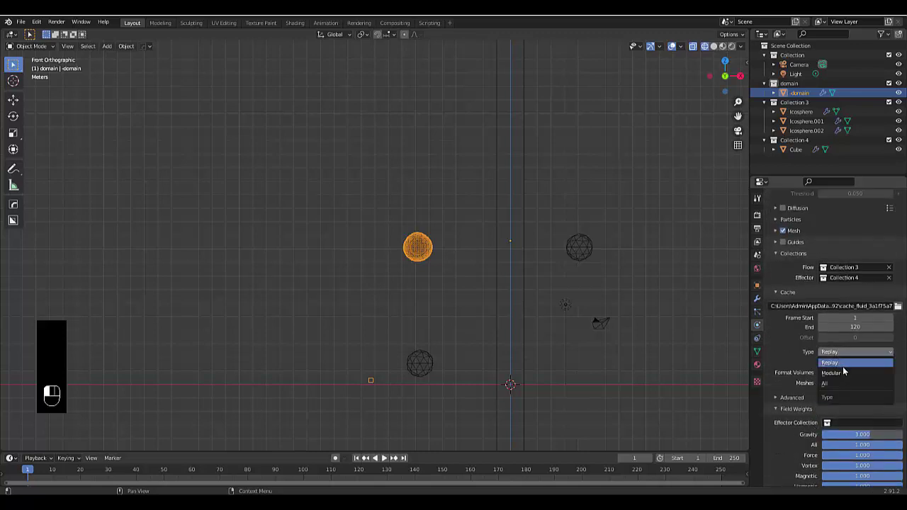
{"action": "left_click", "coordinate": [844, 373]}
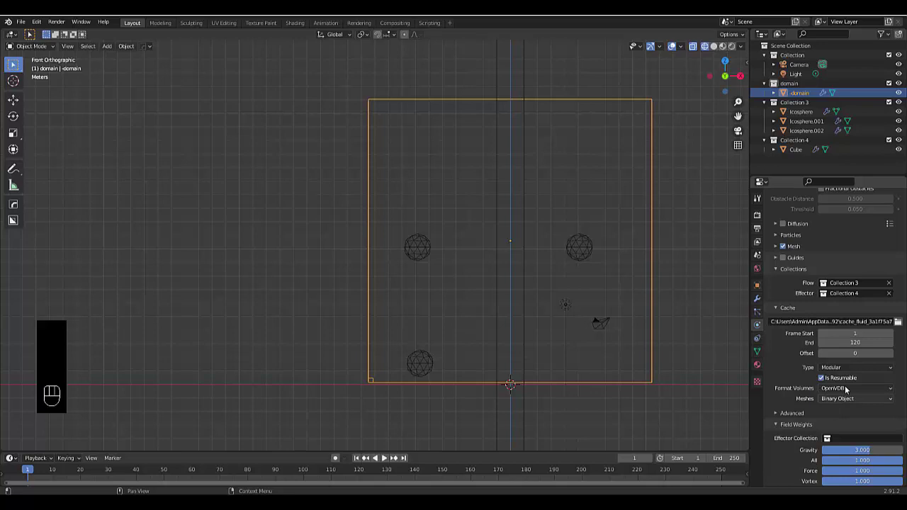
Bake the liquid simulation data.
{"action": "scroll", "coordinate": [843, 394], "scroll_direction": "up", "scroll_amount": 7}
{"action": "scroll", "coordinate": [849, 382], "scroll_direction": "up", "scroll_amount": 10}
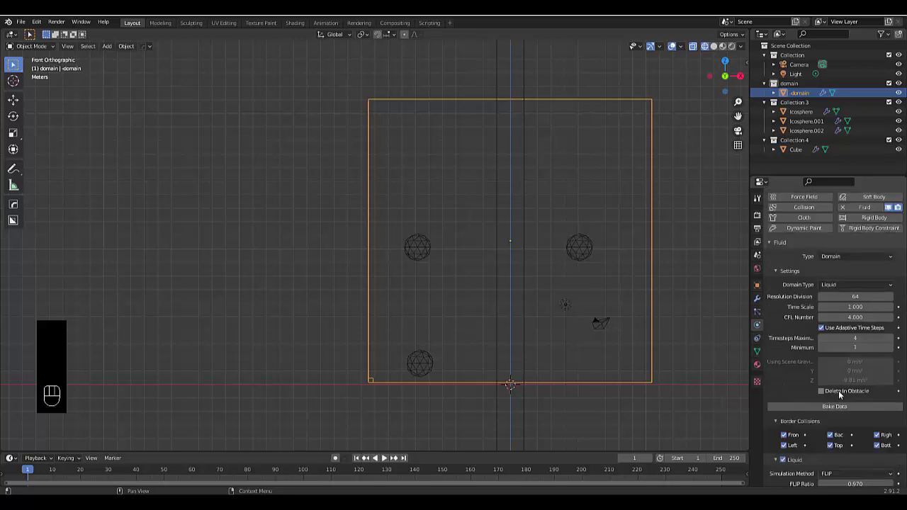
{"action": "scroll", "coordinate": [836, 405], "scroll_direction": "down", "scroll_amount": 4}
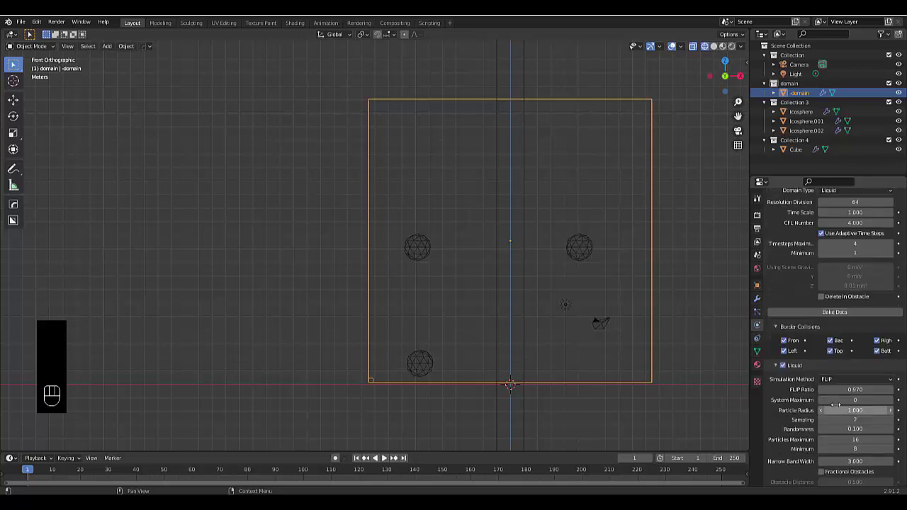
{"action": "left_click", "coordinate": [835, 312]}
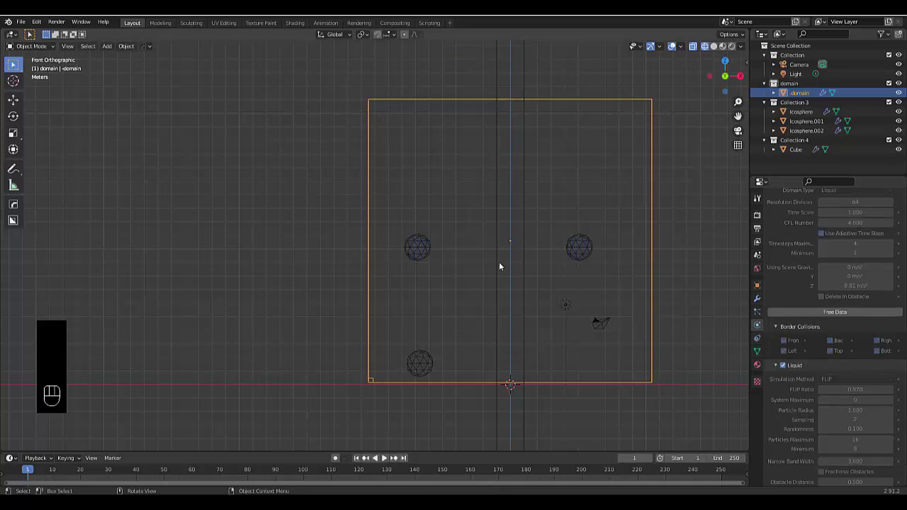
Play the baked liquid and pause at frame 93, with the left stream draining and the right pooling.
{"action": "left_click", "coordinate": [385, 458]}
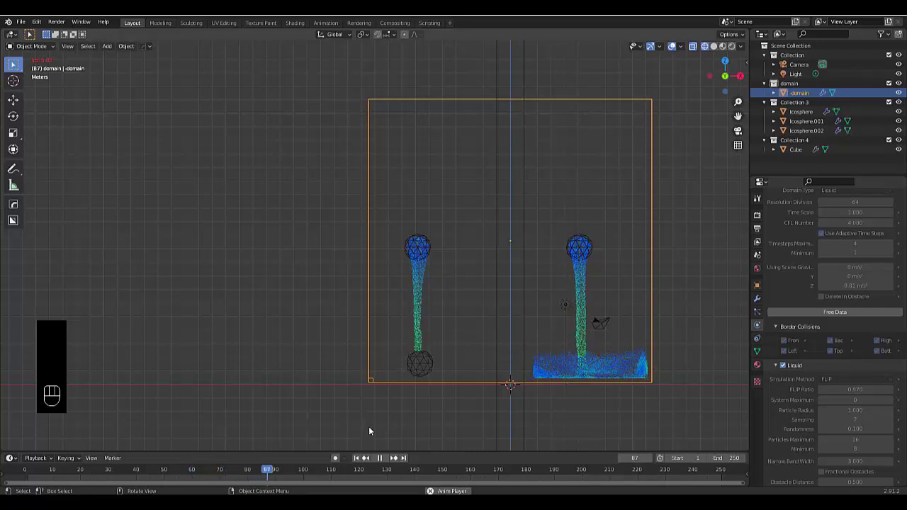
{"action": "left_click", "coordinate": [380, 459]}
{"action": "scroll", "coordinate": [669, 408], "scroll_direction": "down", "scroll_amount": 2}
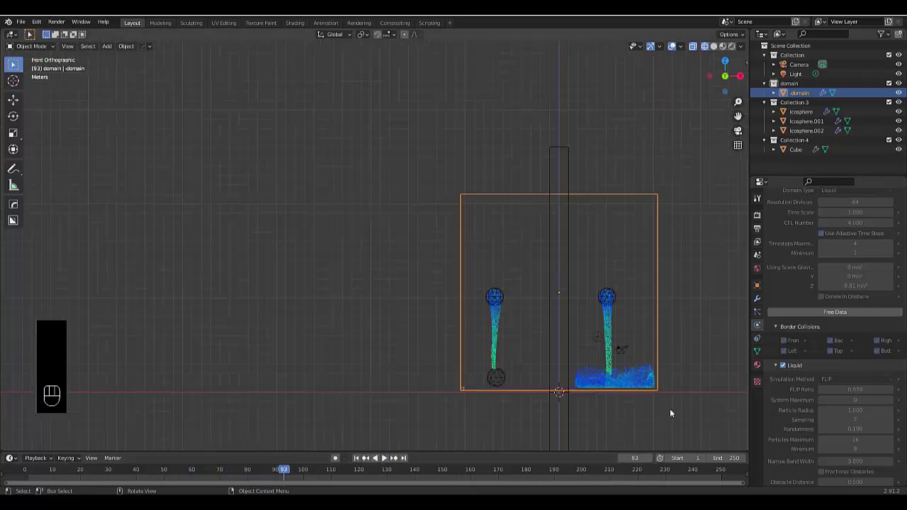
{"action": "scroll", "coordinate": [645, 388], "scroll_direction": "up", "scroll_amount": 2}
{"action": "scroll", "coordinate": [645, 388], "scroll_direction": "up", "scroll_amount": 1}
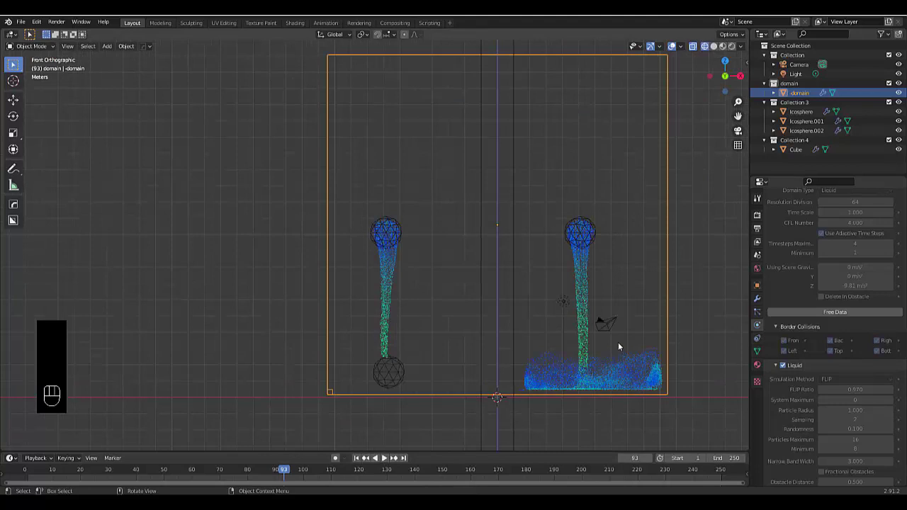
{"action": "scroll", "coordinate": [618, 343], "scroll_direction": "down", "scroll_amount": 2}
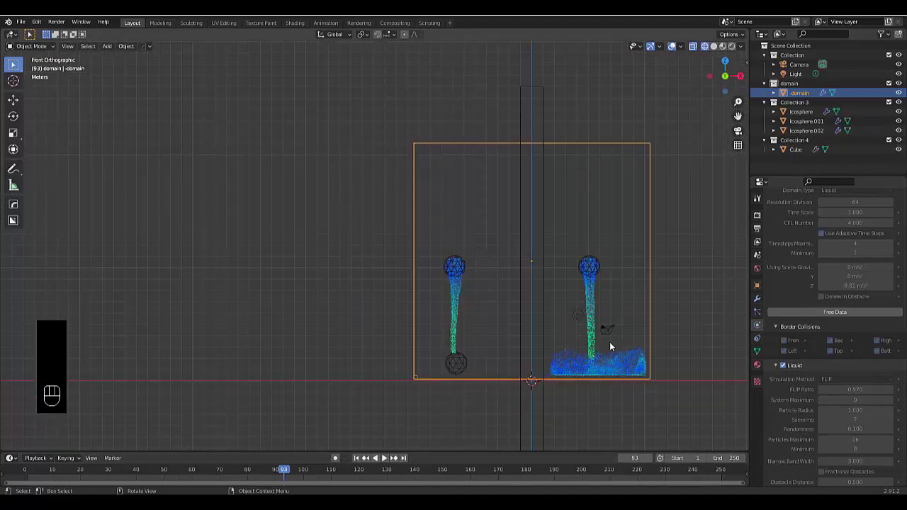